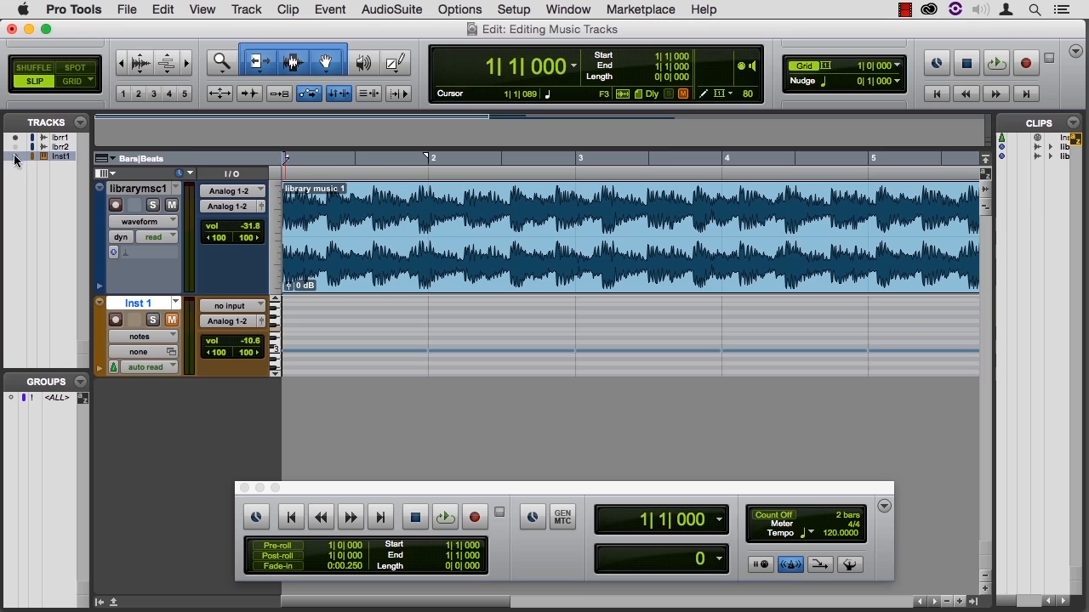
Hide the Inst 1 track and increase the height of the librarymsc1 track
click(14, 157)
drag(229, 294, 245, 468)
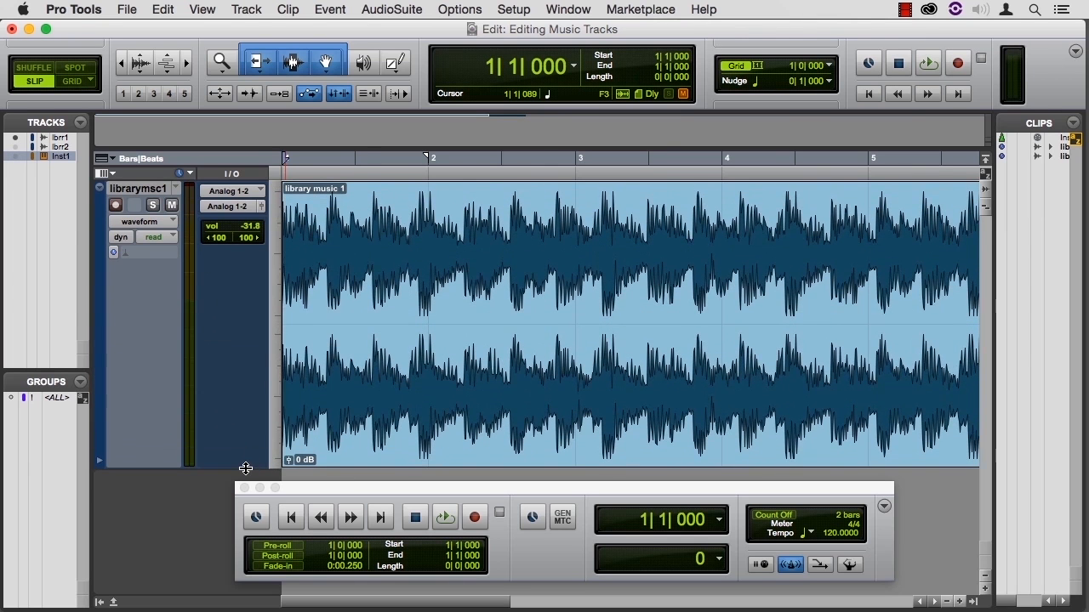
Raise the librarymsc1 track volume to -10.5 and play the music briefly to check its level
click(253, 229)
drag(252, 232, 252, 213)
key(space)
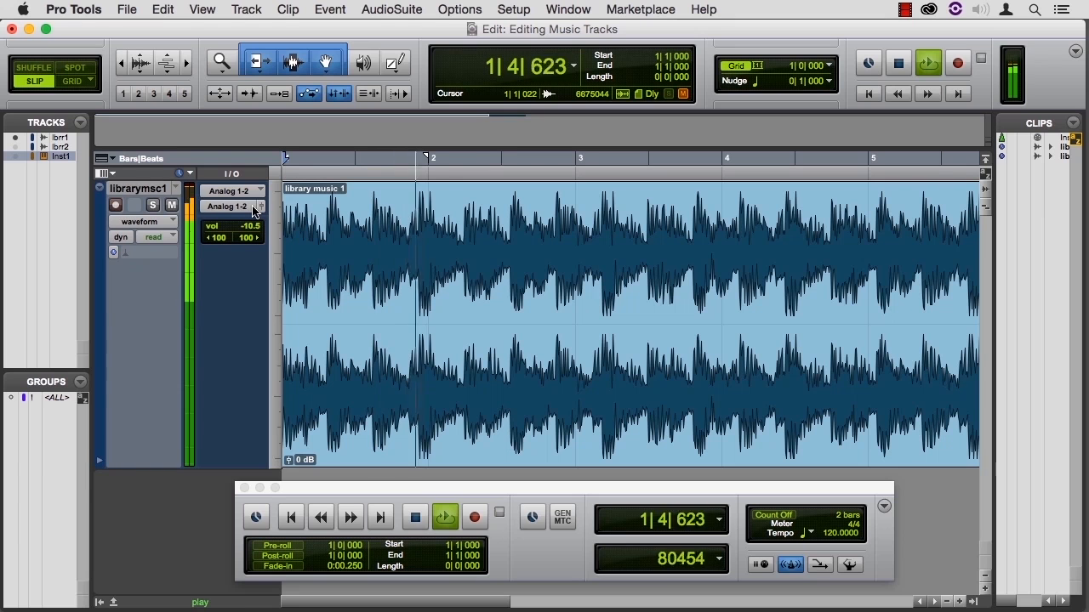
key(space)
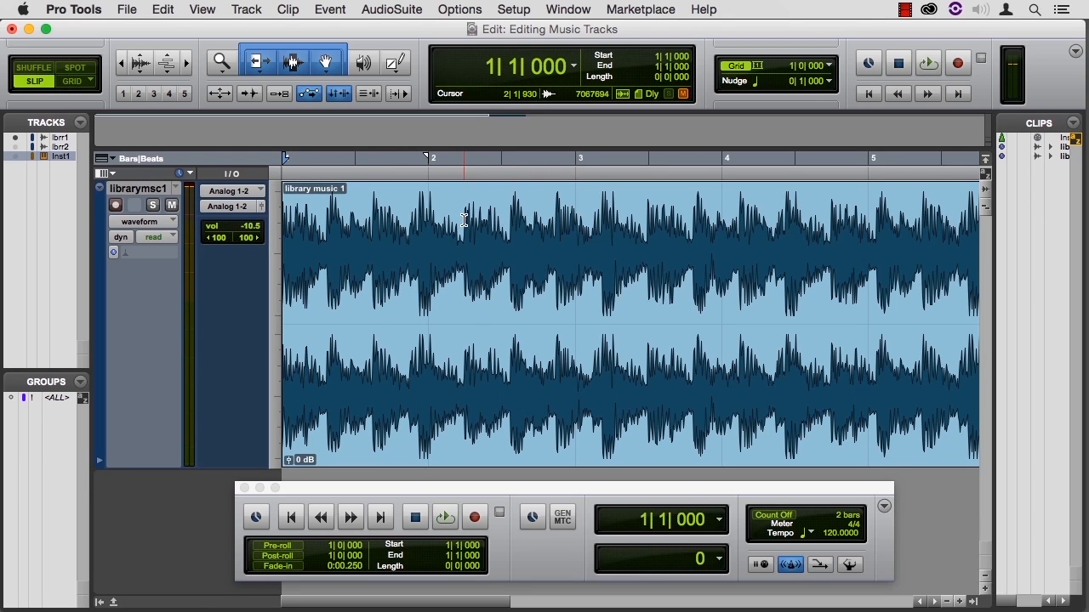
Place the edit cursor at 2|1|930 in the clip and set the session tempo to 96 BPM
click(463, 220)
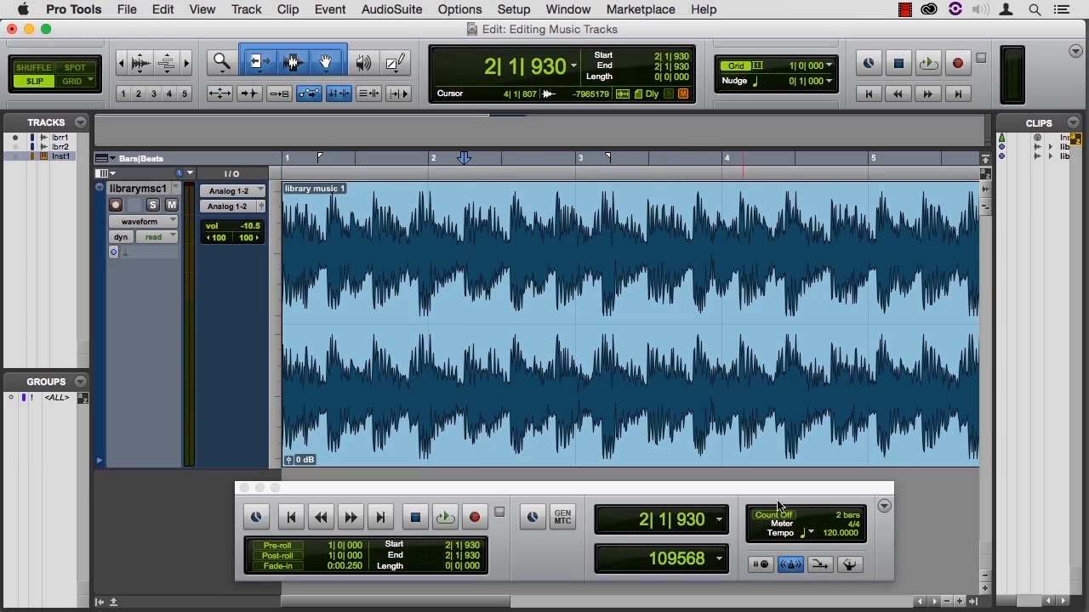
click(831, 536)
drag(832, 542, 831, 560)
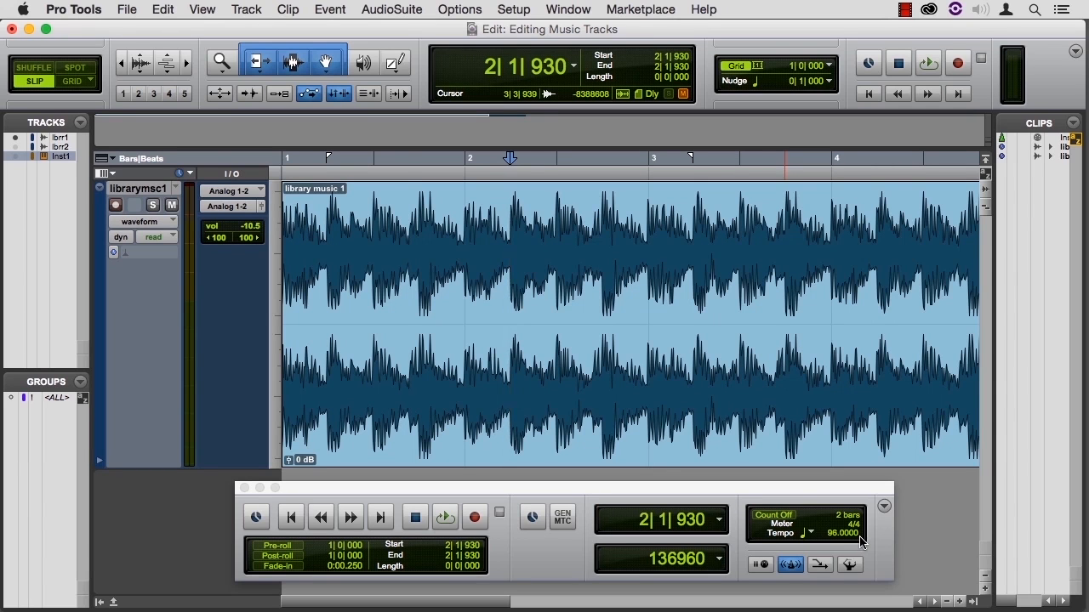
Switch to Grid edit mode with a grid value of 1 bar
click(72, 82)
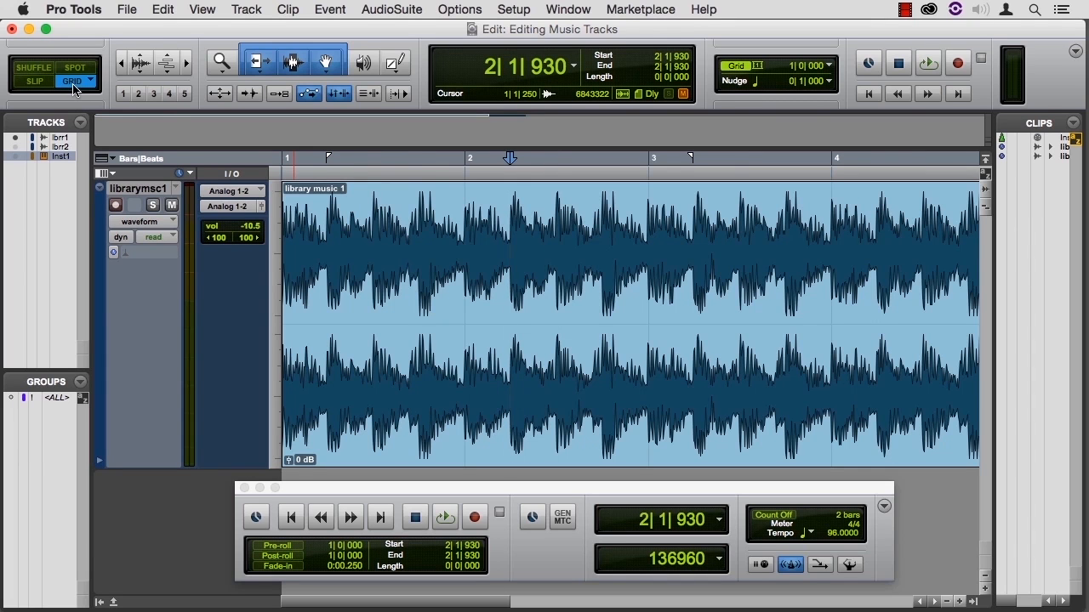
click(830, 68)
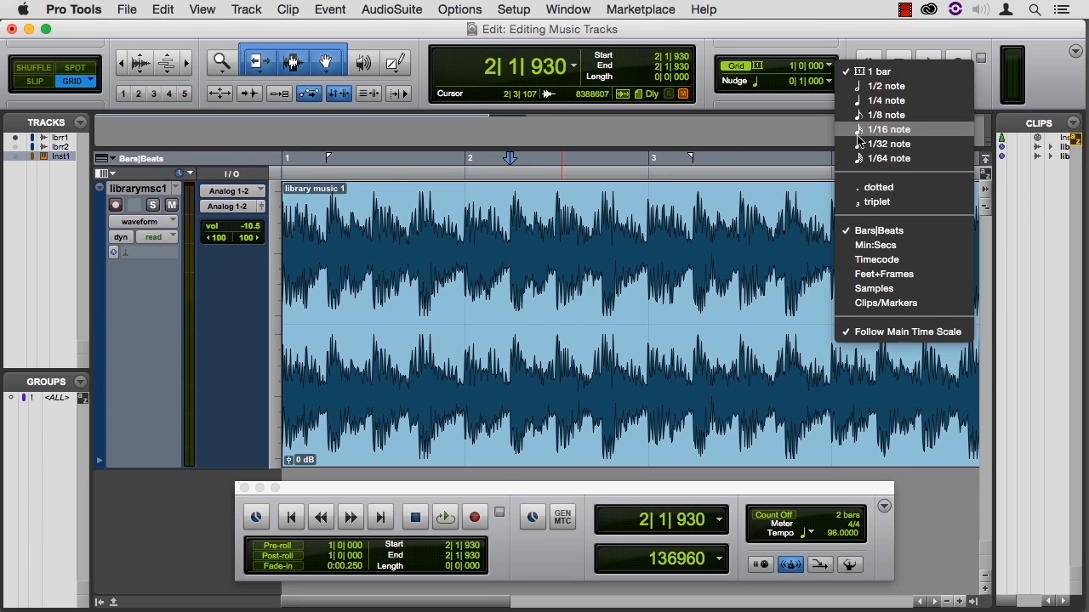
click(864, 75)
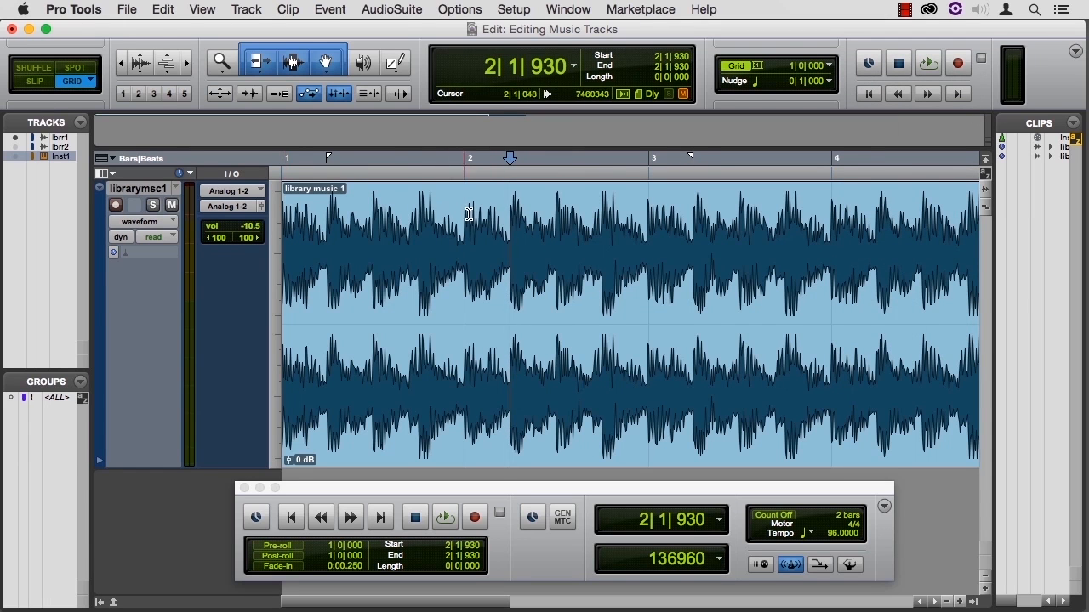
Select bar 1 of the library music clip, check that Loop Playback is enabled, and audition the loop
click(406, 226)
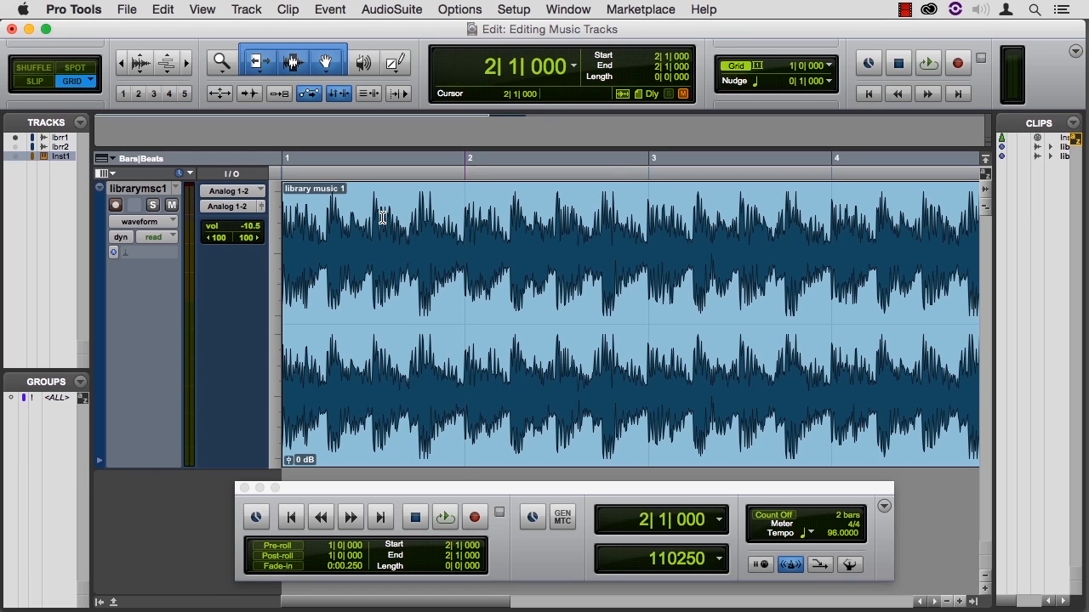
drag(382, 218, 371, 219)
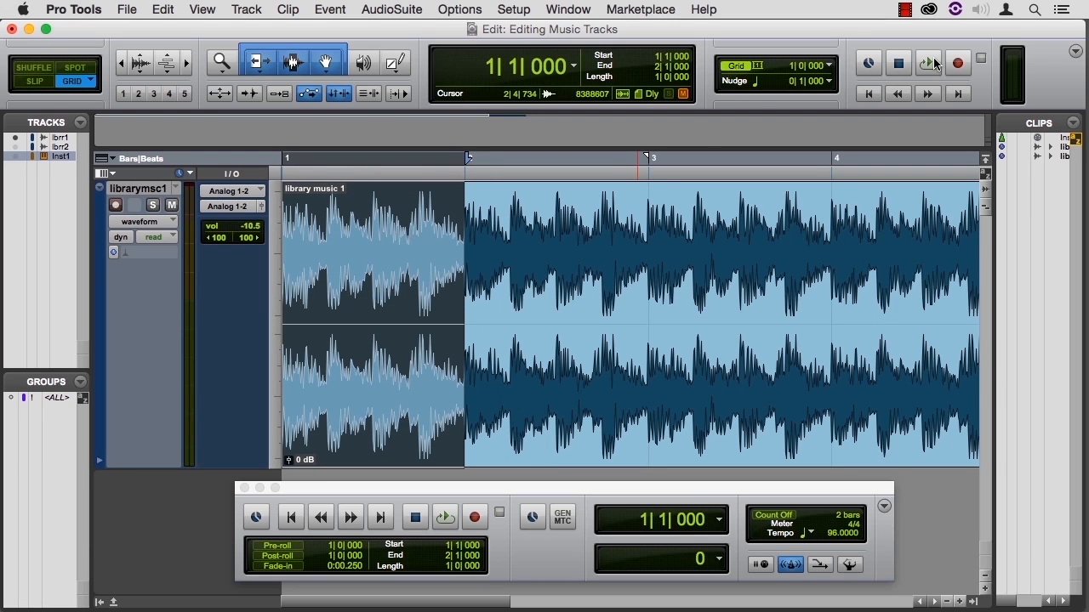
click(452, 10)
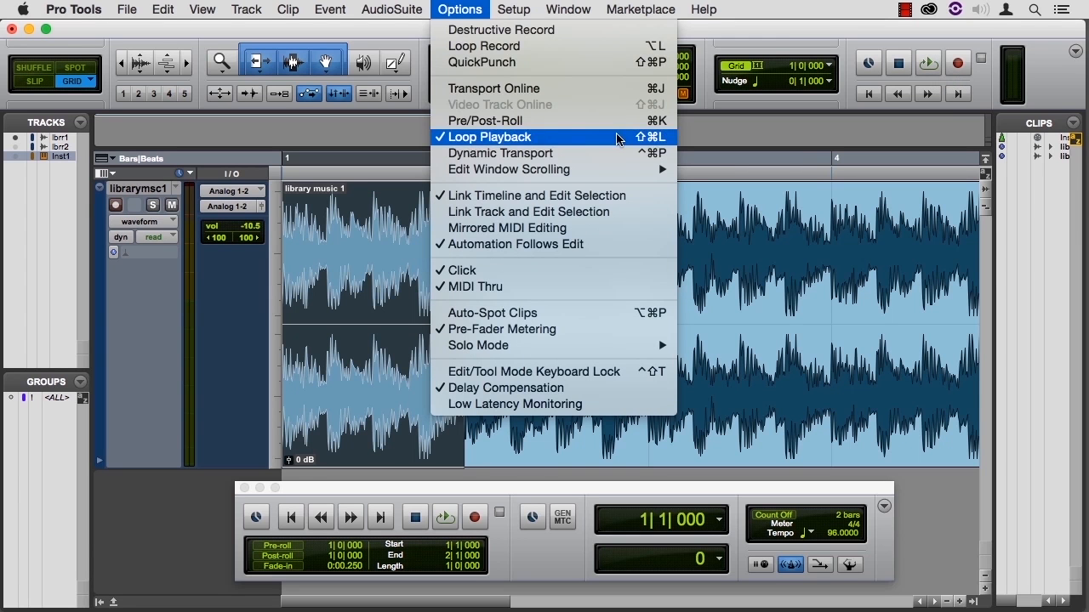
click(608, 88)
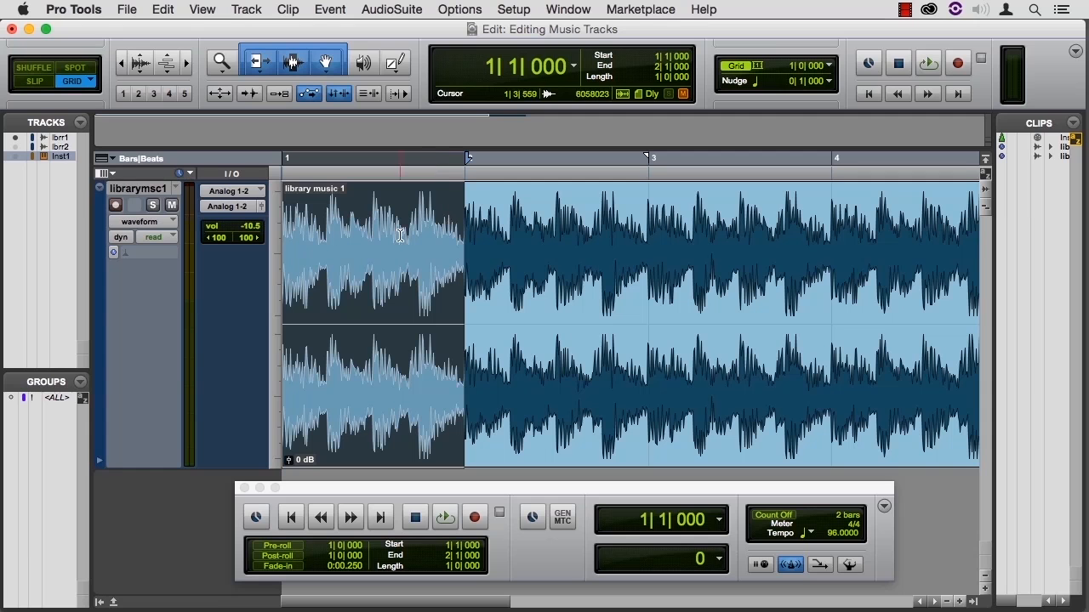
key(space)
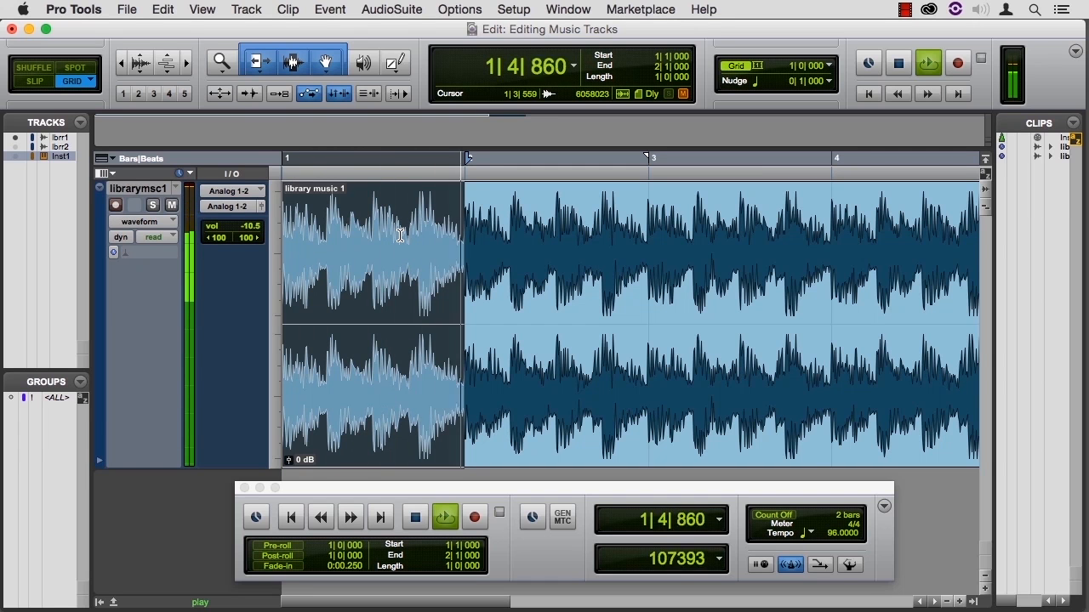
key(space)
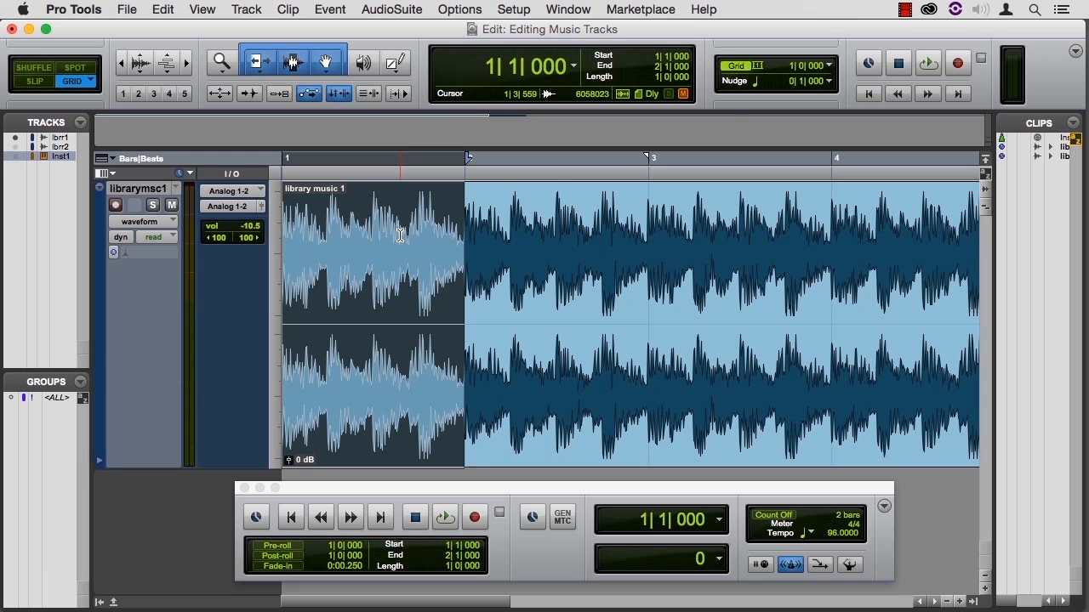
Set the grid value to 1/4 note and audition beat 3 of bar 1
click(827, 72)
click(850, 108)
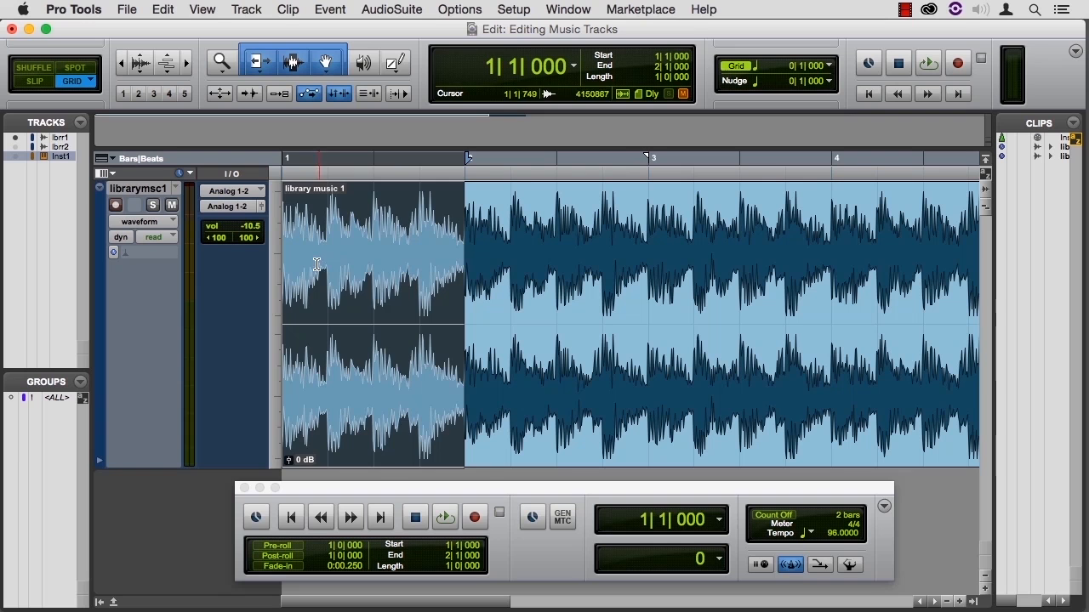
click(384, 238)
drag(375, 238, 410, 242)
key(space)
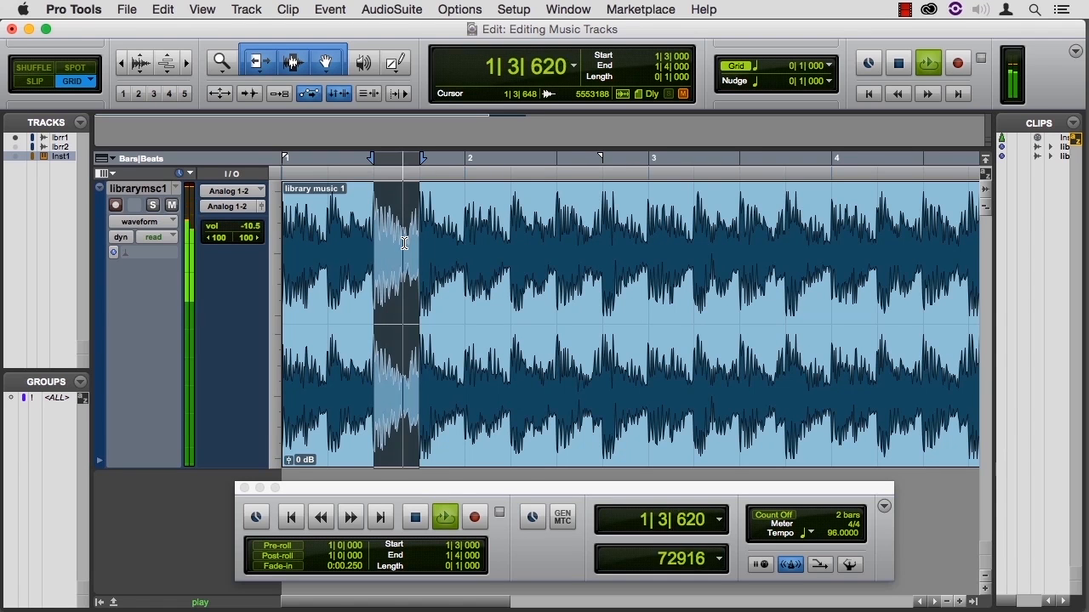
key(space)
Audition beat 2 and then beat 1 of bar 1 as separate one-beat selections
click(324, 237)
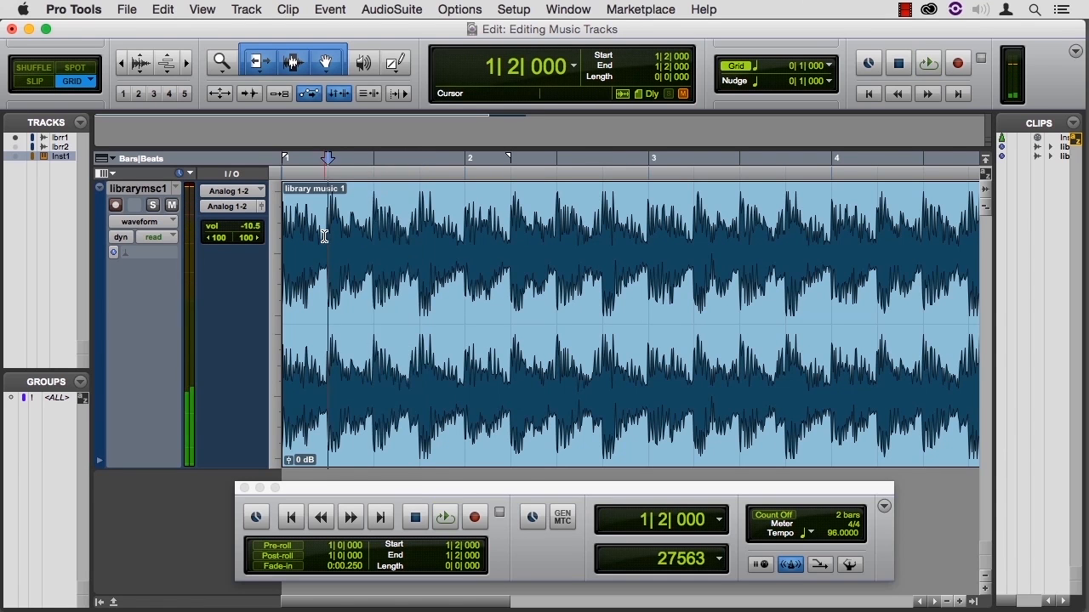
drag(324, 237, 362, 237)
key(space)
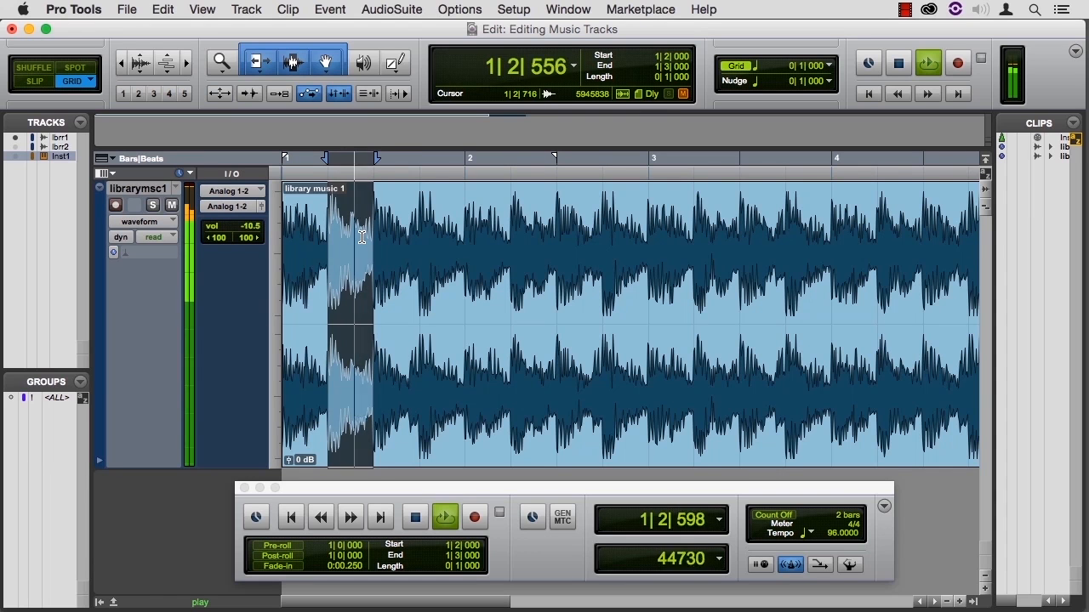
key(space)
drag(328, 241, 283, 246)
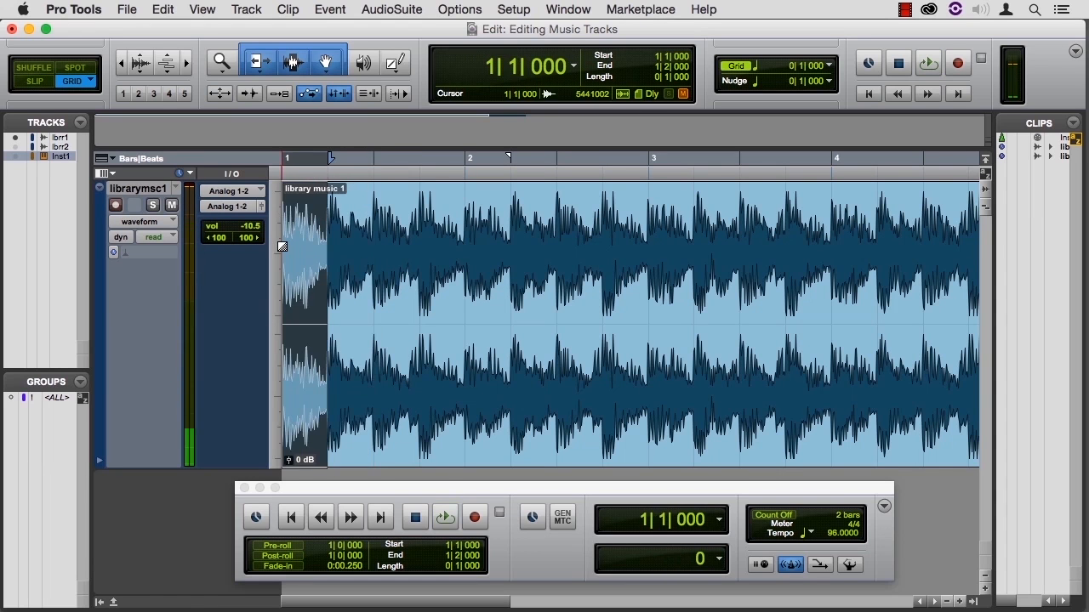
key(space)
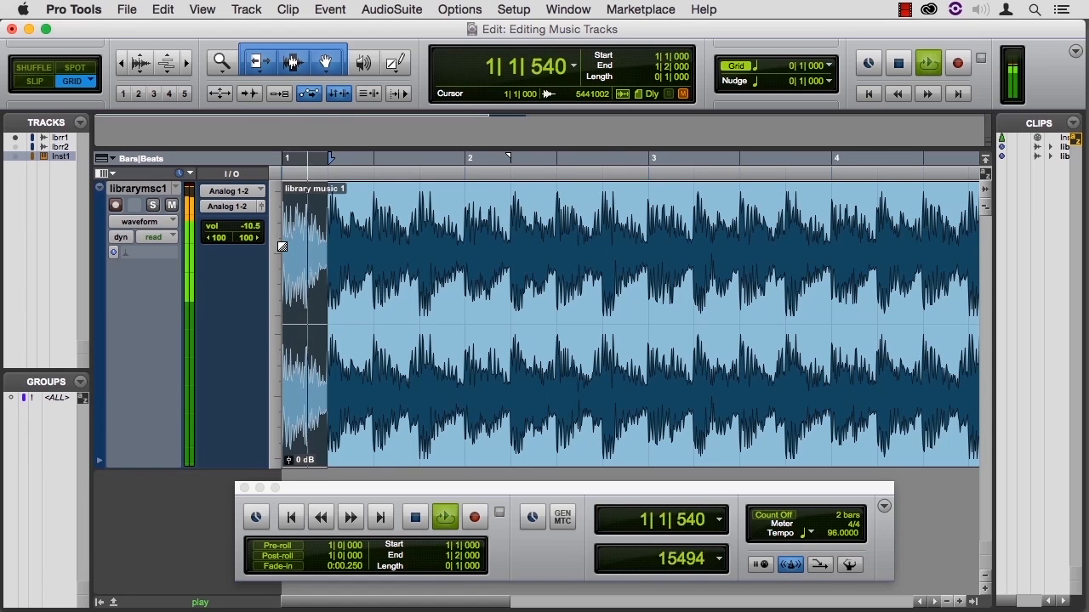
key(space)
Select the first two beats of bar 1 together and audition them
click(363, 255)
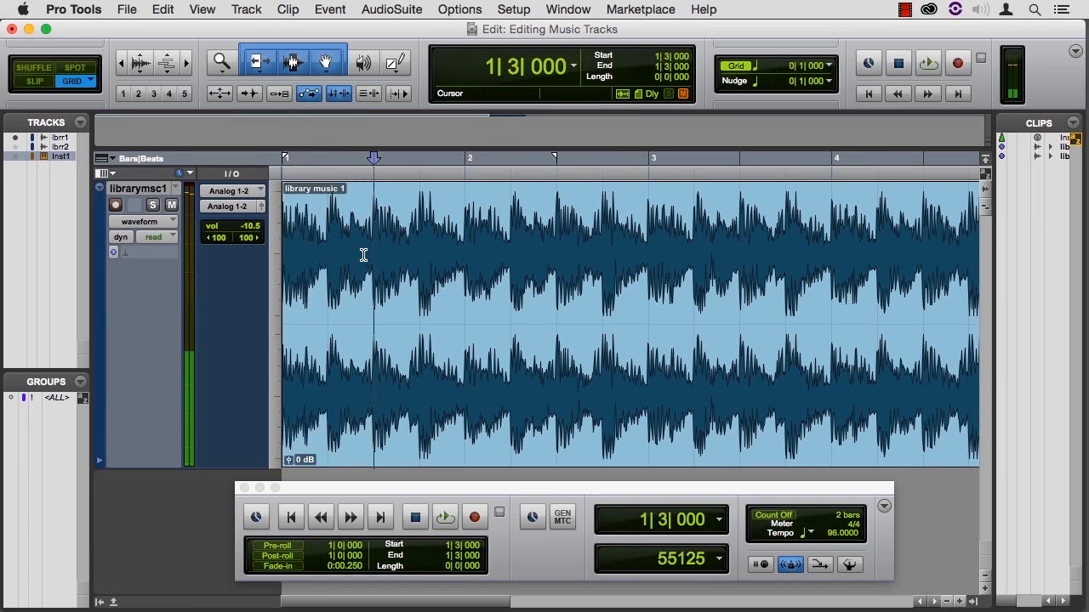
drag(363, 255, 298, 249)
key(space)
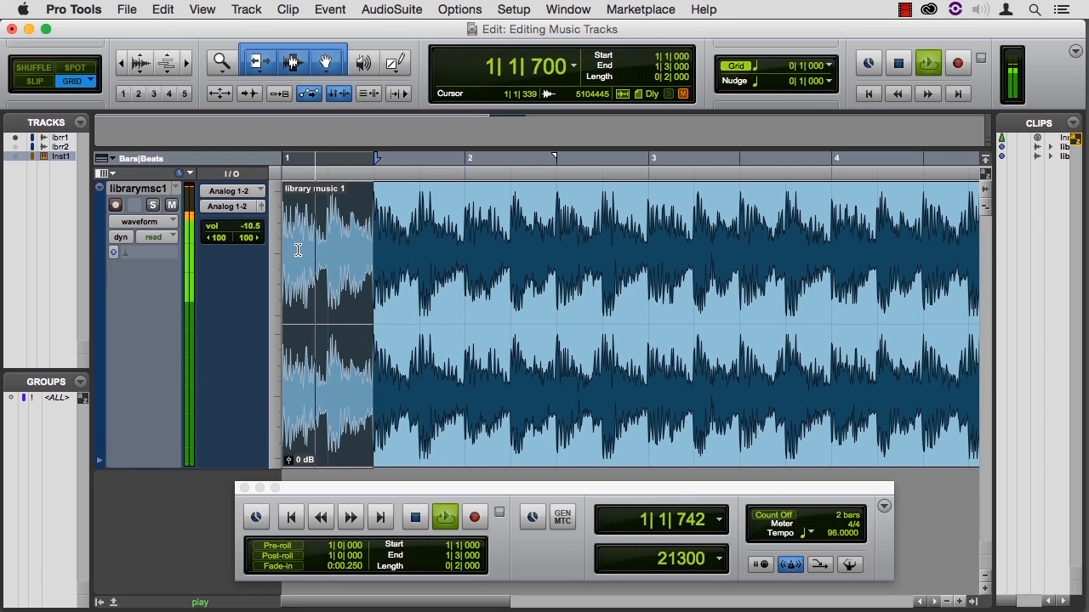
key(space)
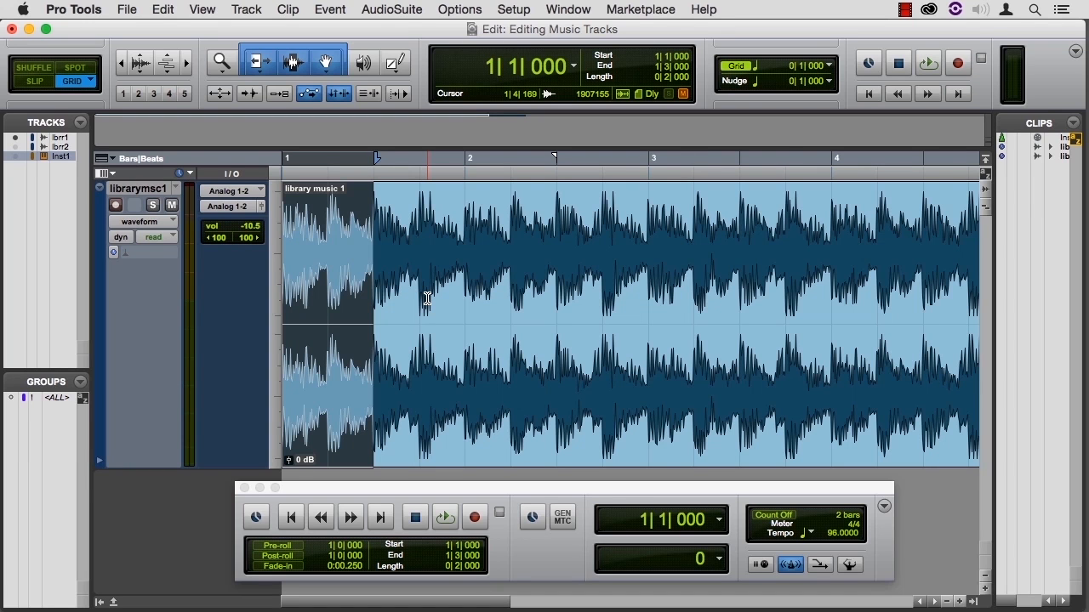
Audition beat 3 and then beat 4 of bar 1 as separate one-beat selections
drag(326, 252, 289, 255)
drag(377, 247, 408, 252)
key(space)
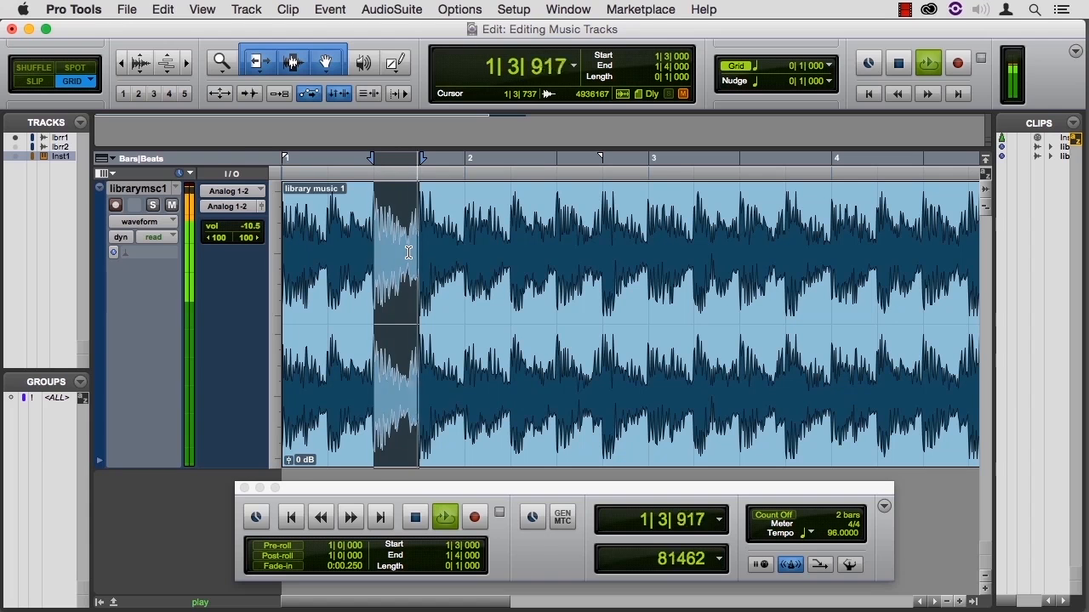
key(space)
click(430, 252)
drag(430, 252, 442, 253)
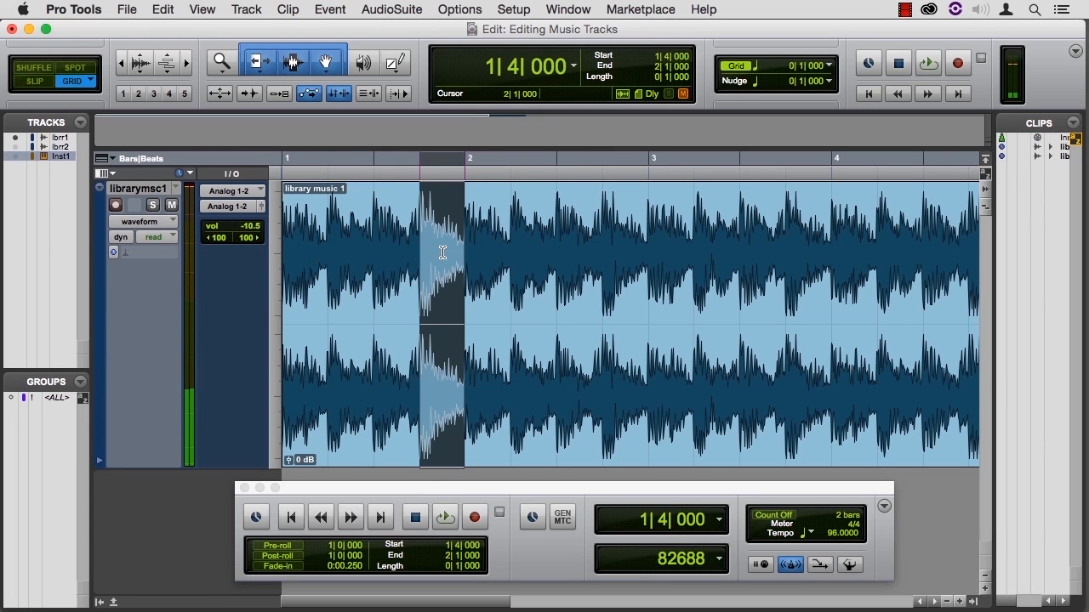
key(space)
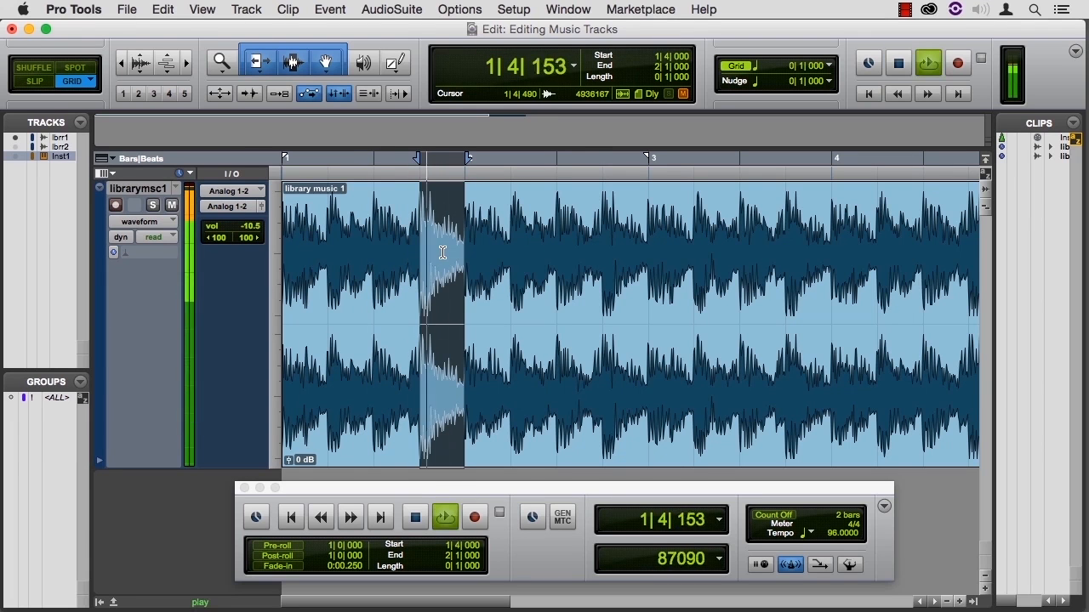
key(space)
Separate beat 2 of bar 1 into its own clip and insert a copy at 1|1|000 in Shuffle mode
drag(348, 251, 352, 257)
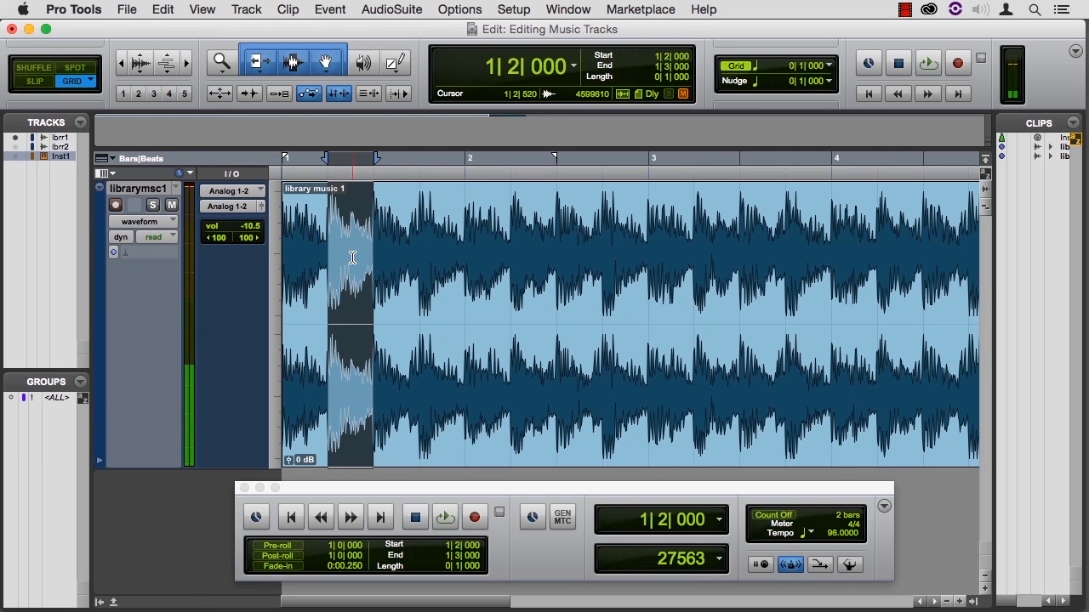
key(super+e)
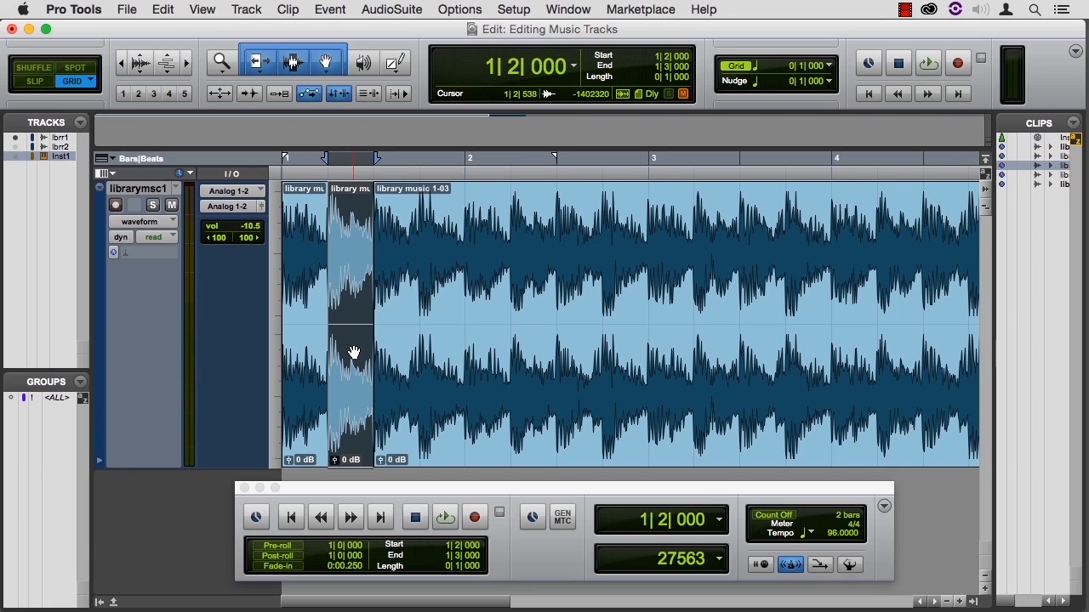
click(30, 68)
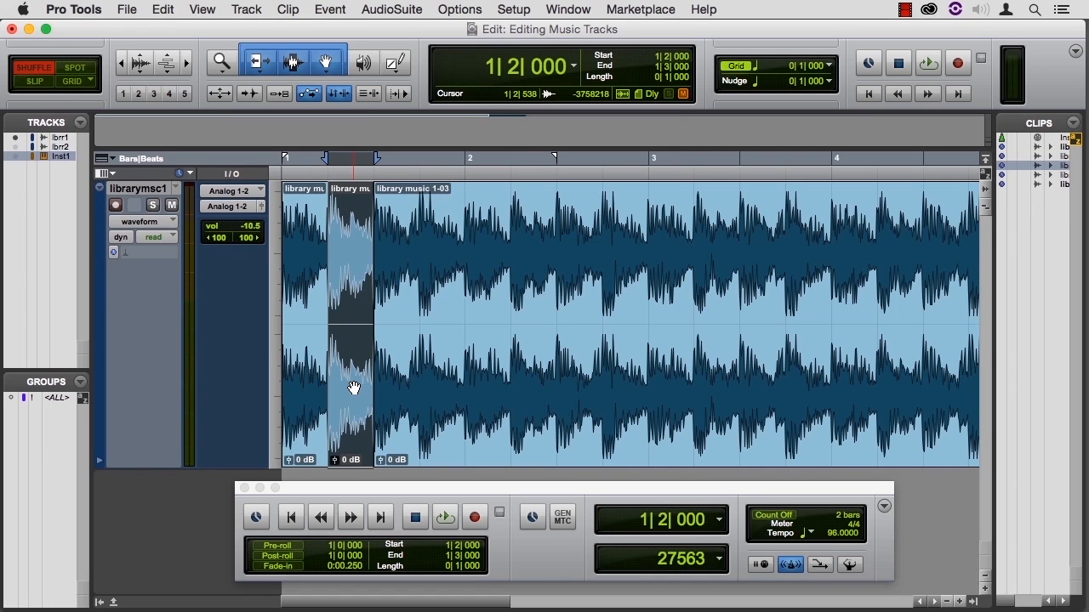
drag(354, 388, 295, 388)
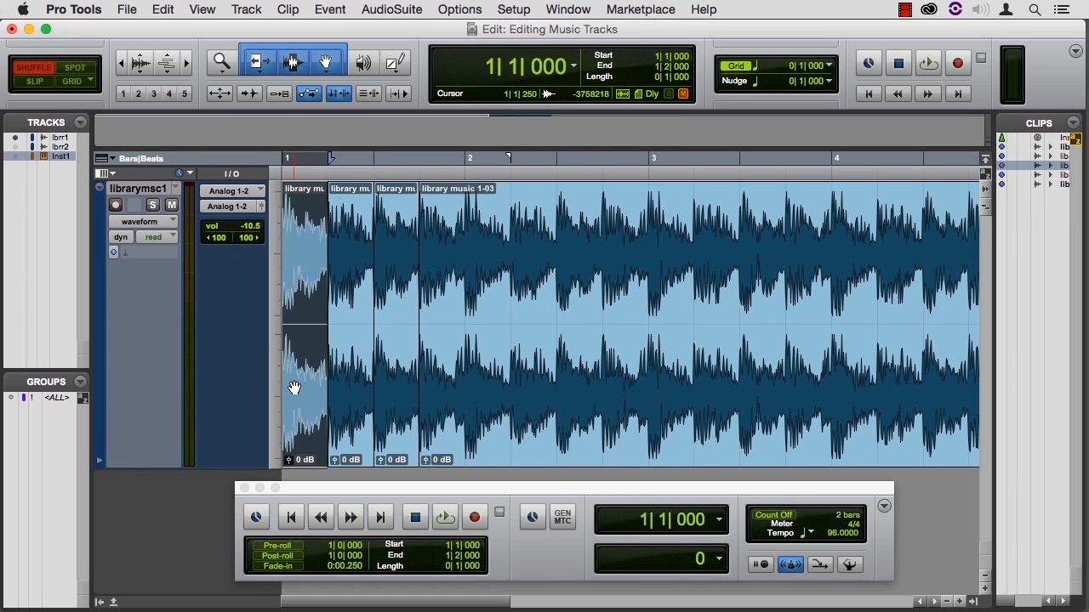
Duplicate the one-beat clip at the start three times and play the edit from the beginning
key(super+d)
key(super+d)
key(super+d)
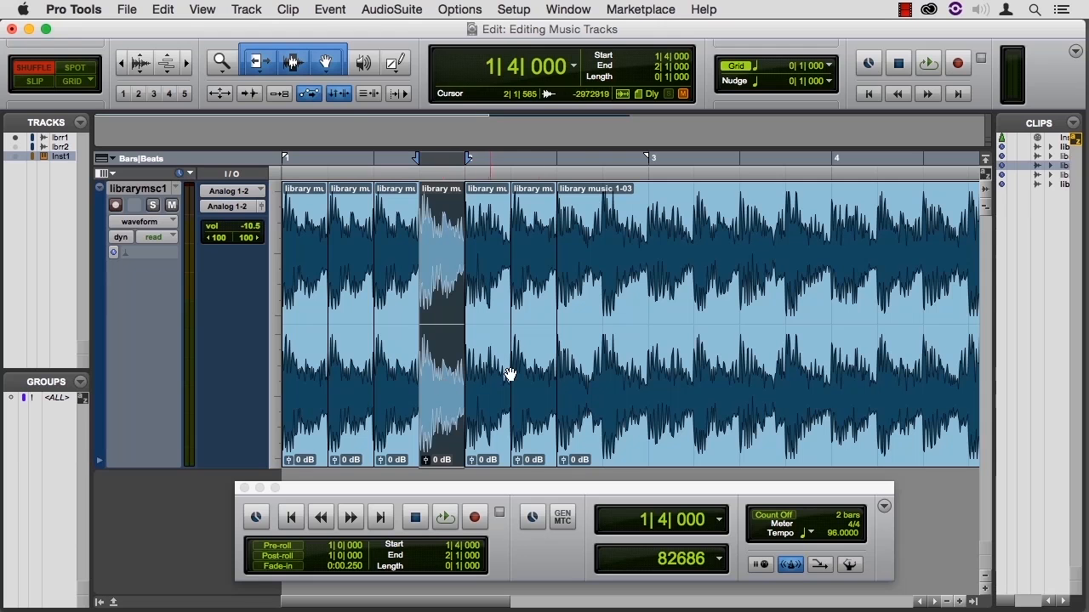
key(Return)
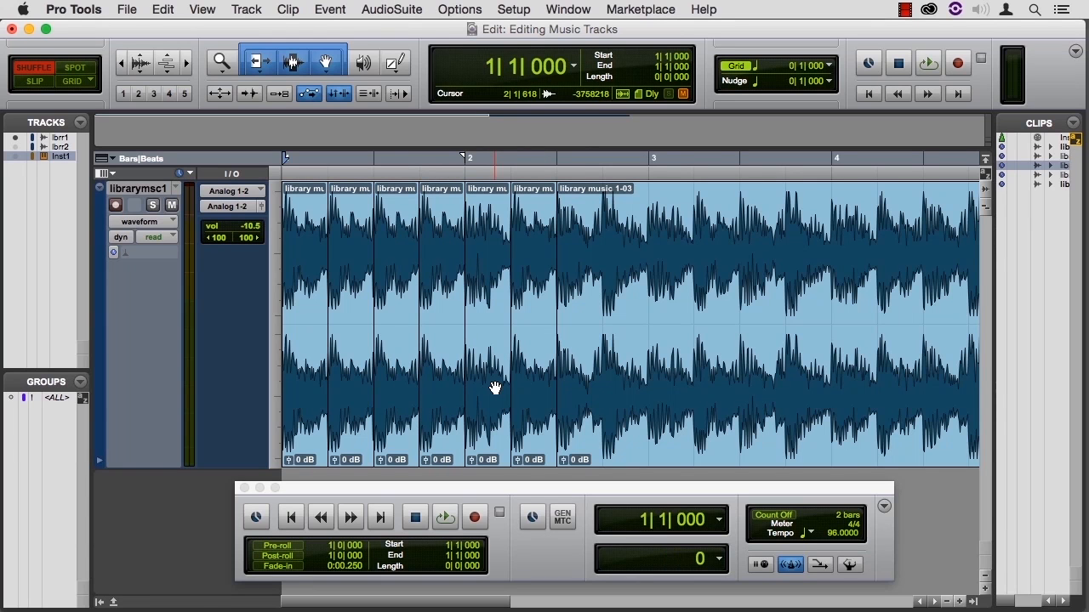
key(space)
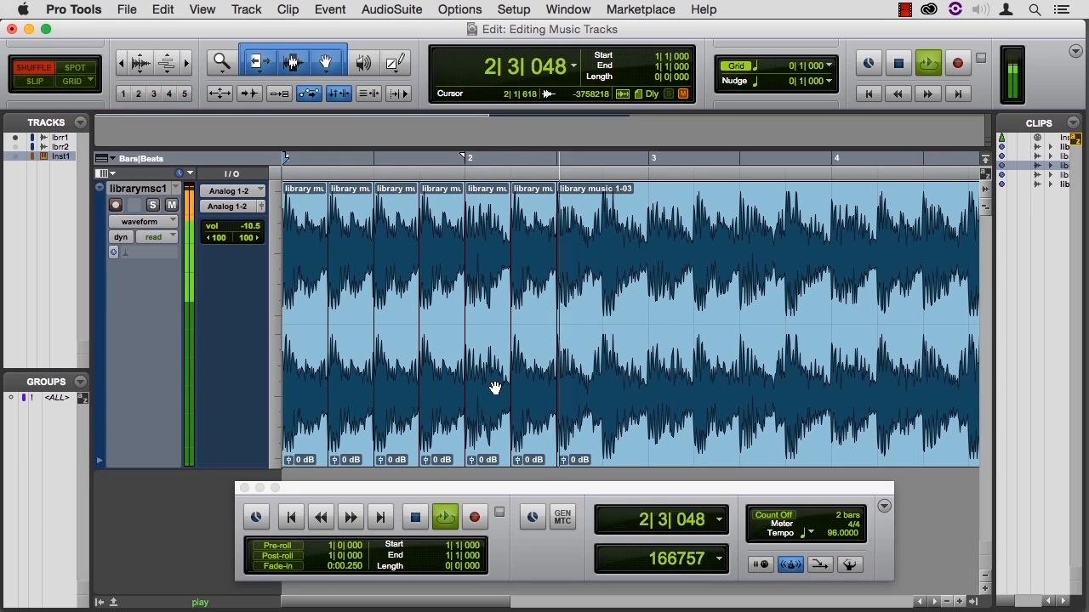
key(space)
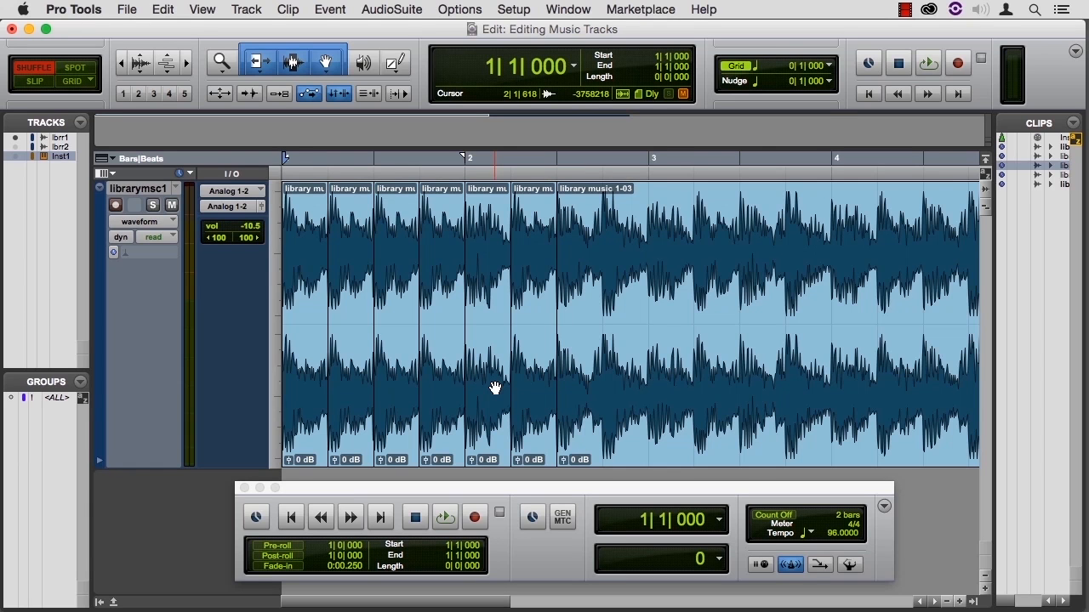
Set the grid value to a 1/16 note, switch to Grid mode and audition the sixteenth note at 1|3|480
click(829, 67)
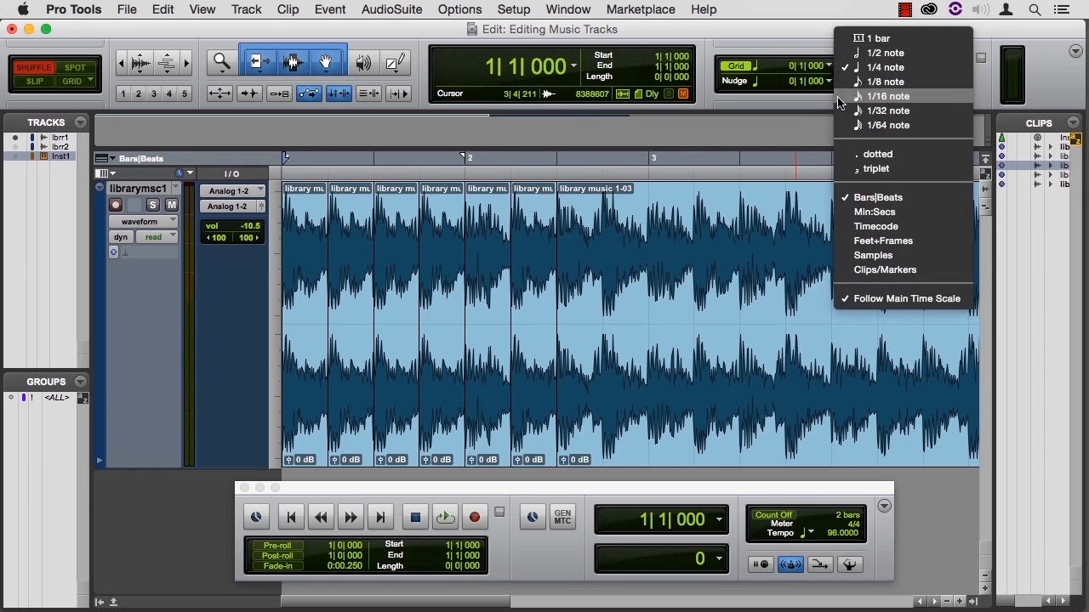
click(885, 82)
drag(401, 239, 403, 244)
click(71, 81)
key(space)
key(space)
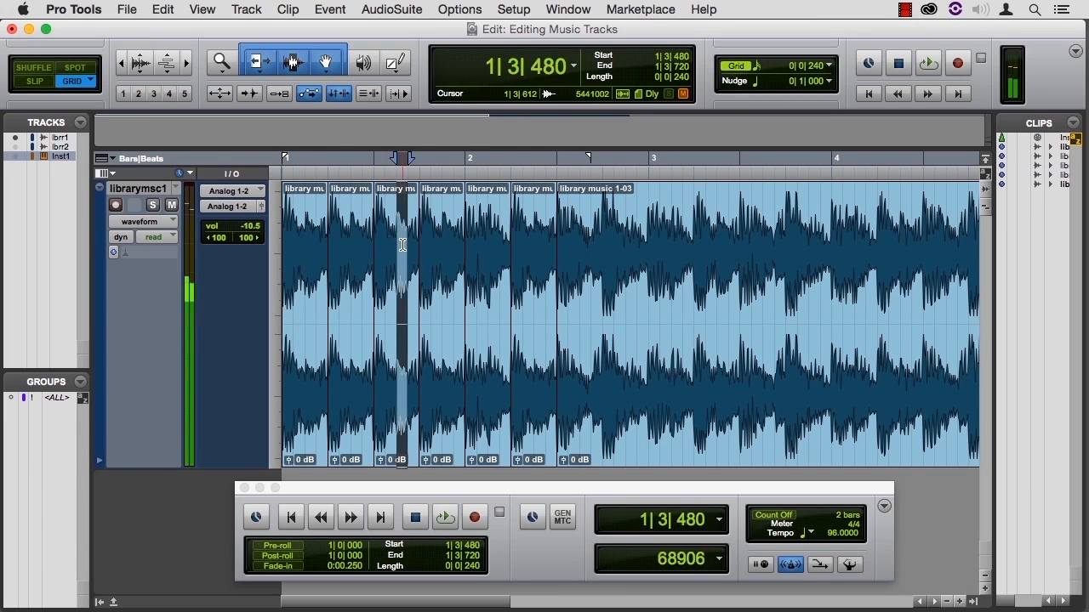
Audition the first sixteenth note of beat 2, separate it into its own clip and place a copy at 1|1|000
drag(337, 231, 328, 231)
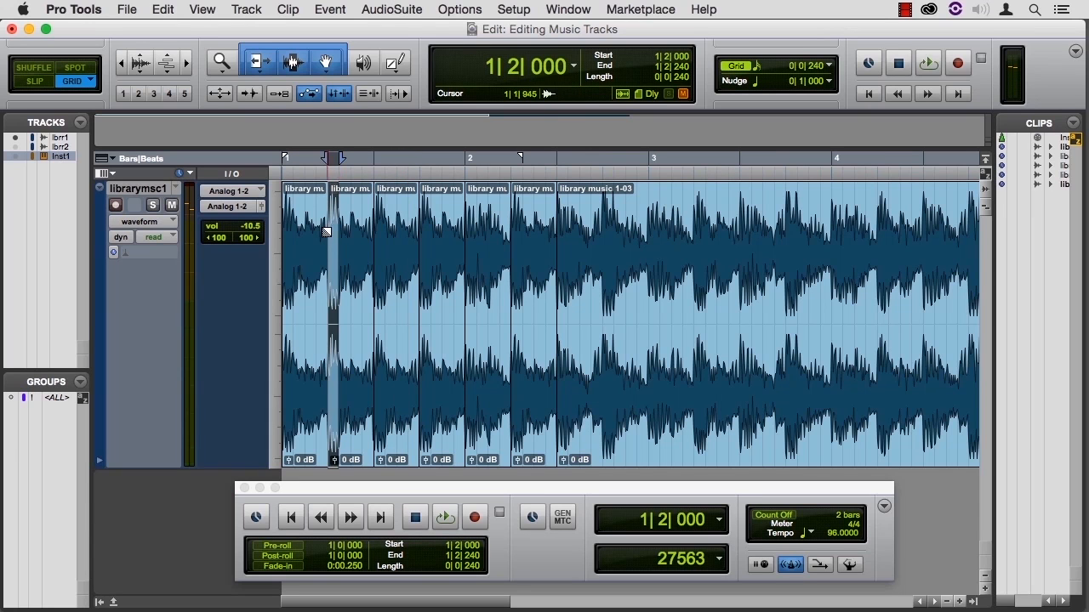
key(space)
key(space)
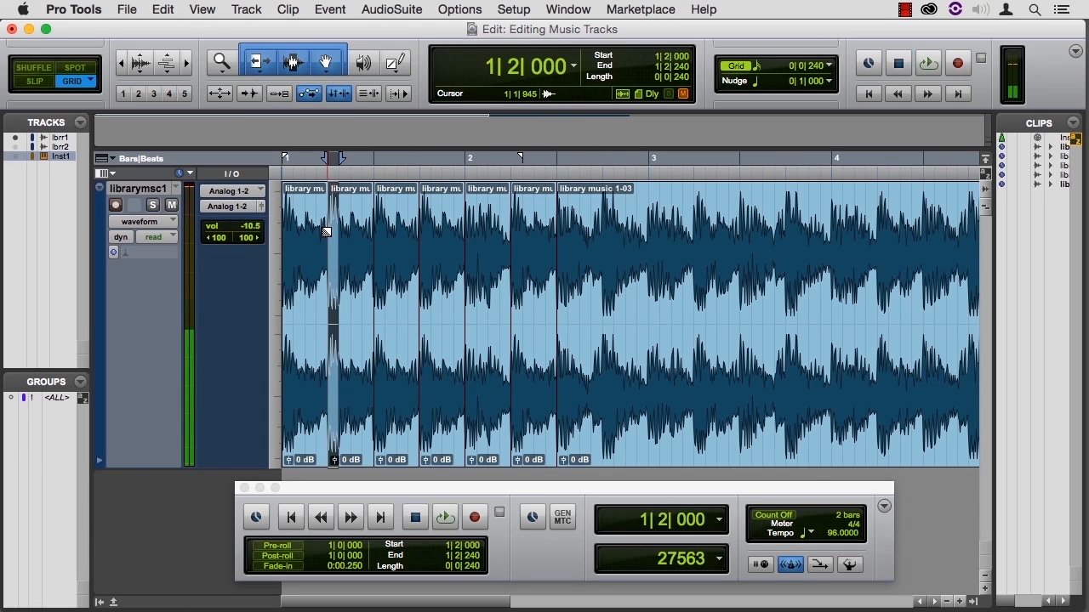
key(super+e)
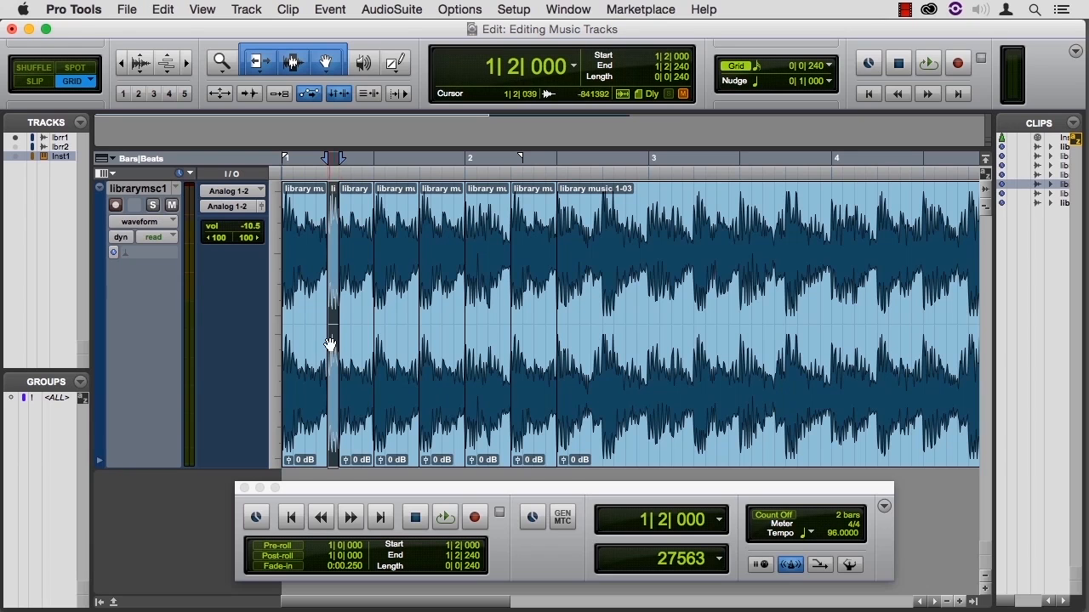
click(336, 363)
drag(337, 363, 264, 365)
key(super+z)
key(super+d)
key(super+d)
key(super+d)
key(super+d)
key(super+d)
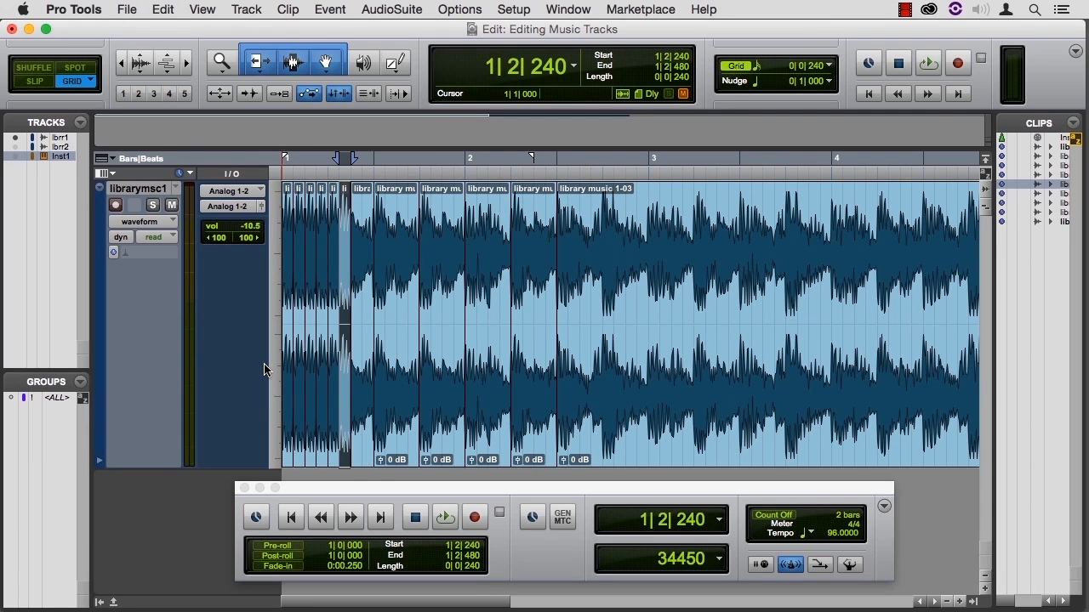
key(super+z)
key(super+z)
key(super+z)
key(super+z)
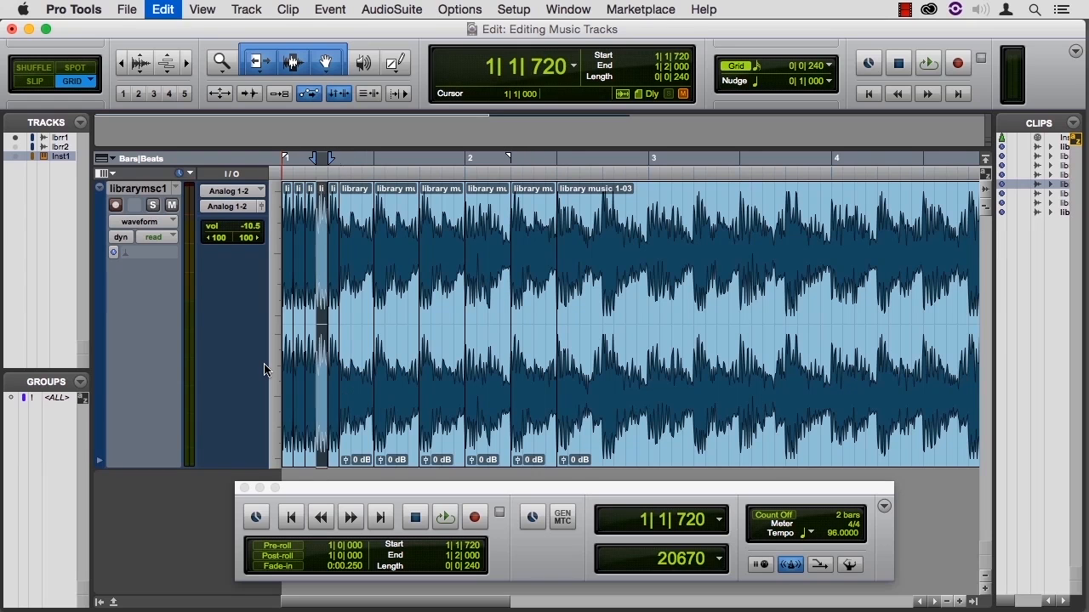
key(super+z)
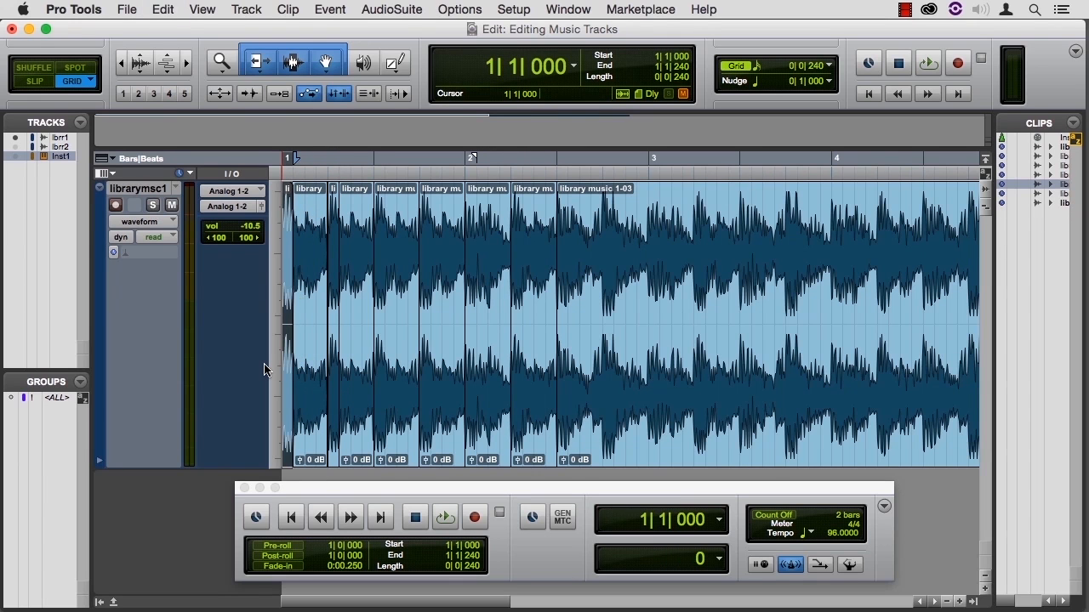
Duplicate the sixteenth-note clip at the start eight times in Shuffle mode and play the edit from the beginning
click(34, 68)
key(super+d)
key(super+d)
key(super+d)
key(super+d)
key(super+d)
key(super+d)
key(super+d)
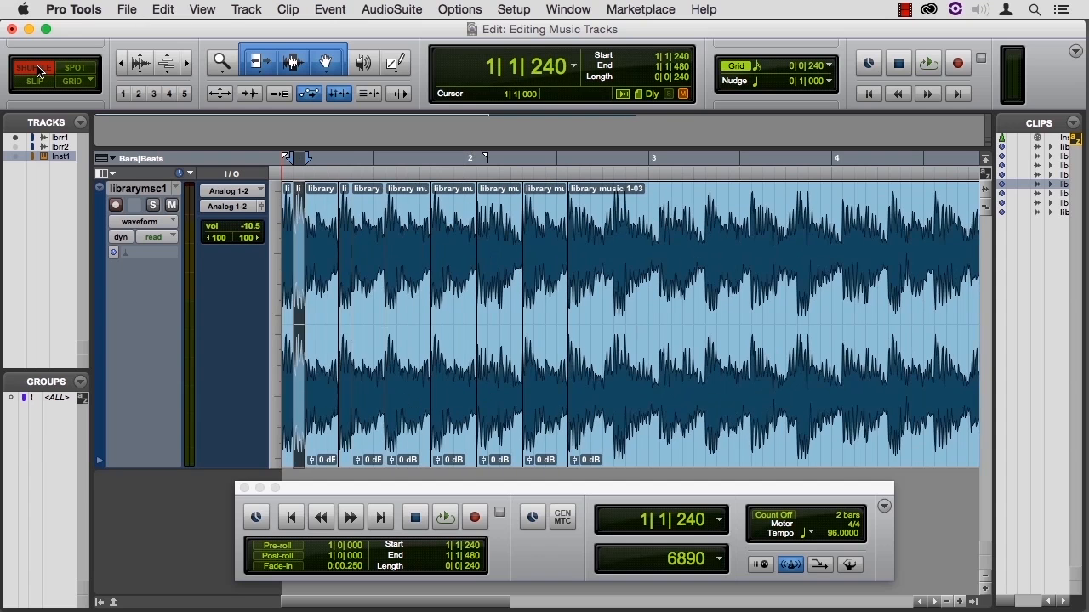
key(super+d)
key(Return)
key(space)
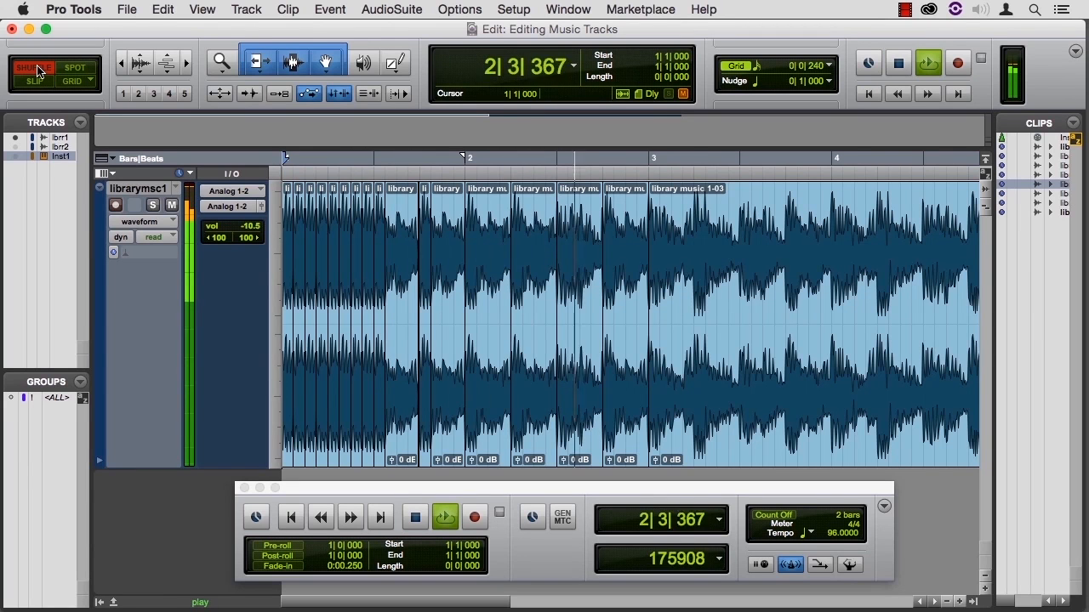
key(space)
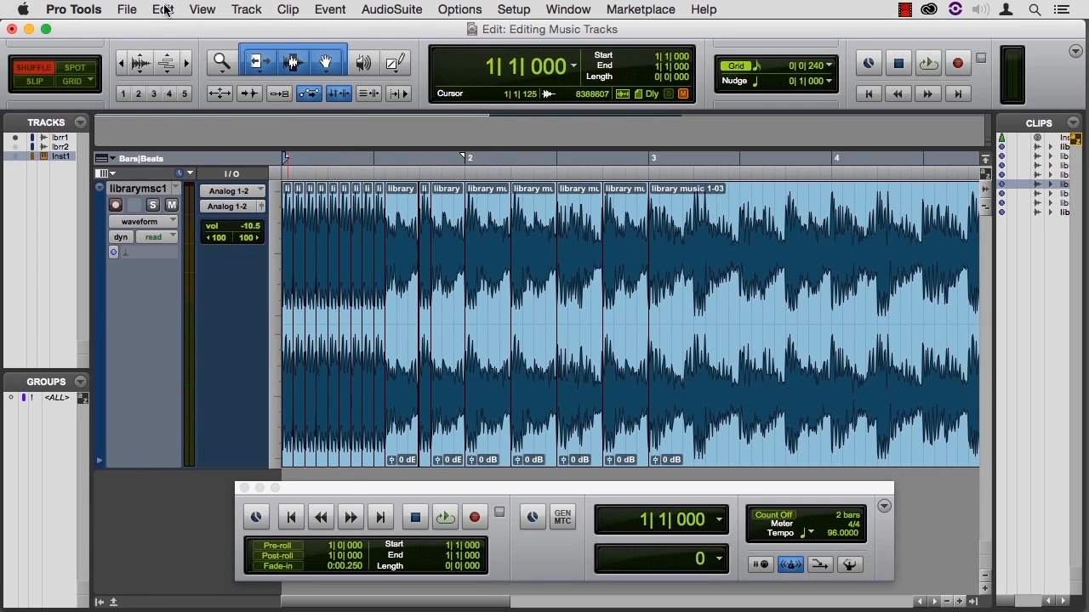
Select every clip on the track and set the grid value to a 1/4 note
click(164, 10)
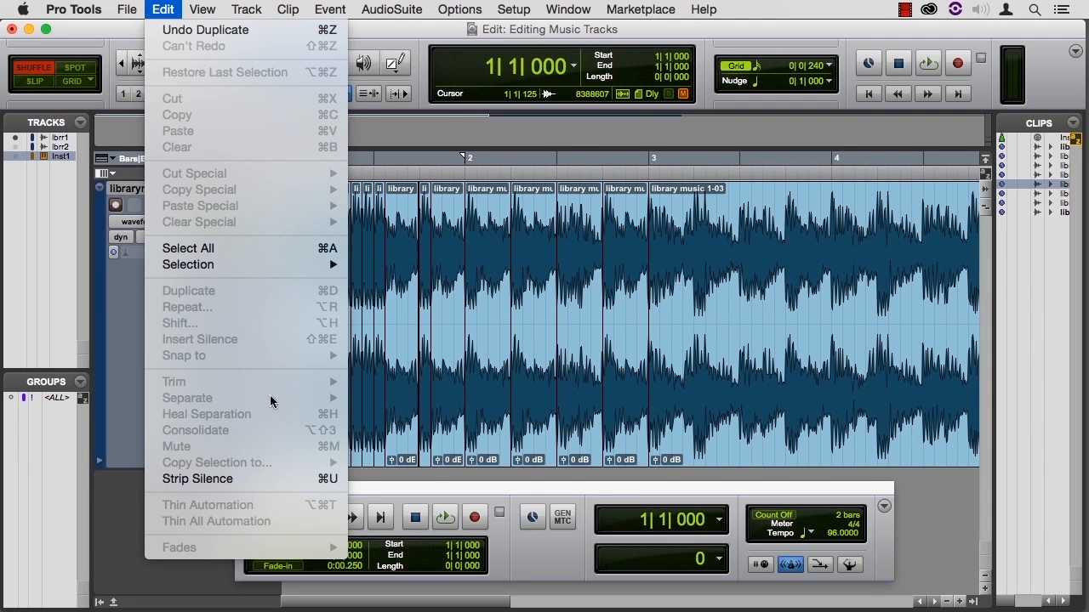
click(703, 364)
click(705, 367)
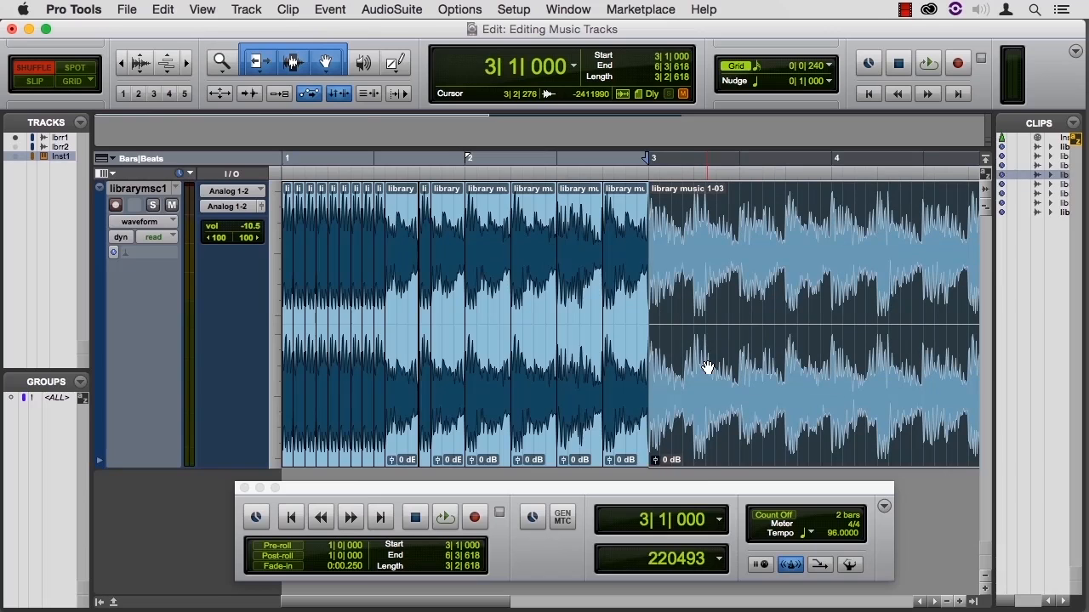
key(super+a)
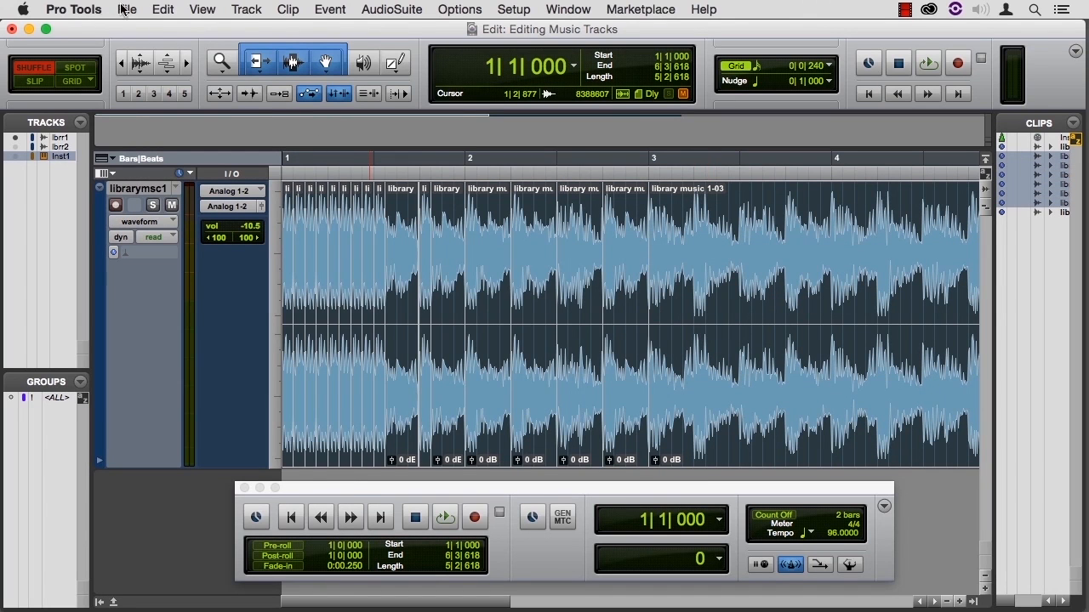
click(162, 10)
mouse_move(255, 398)
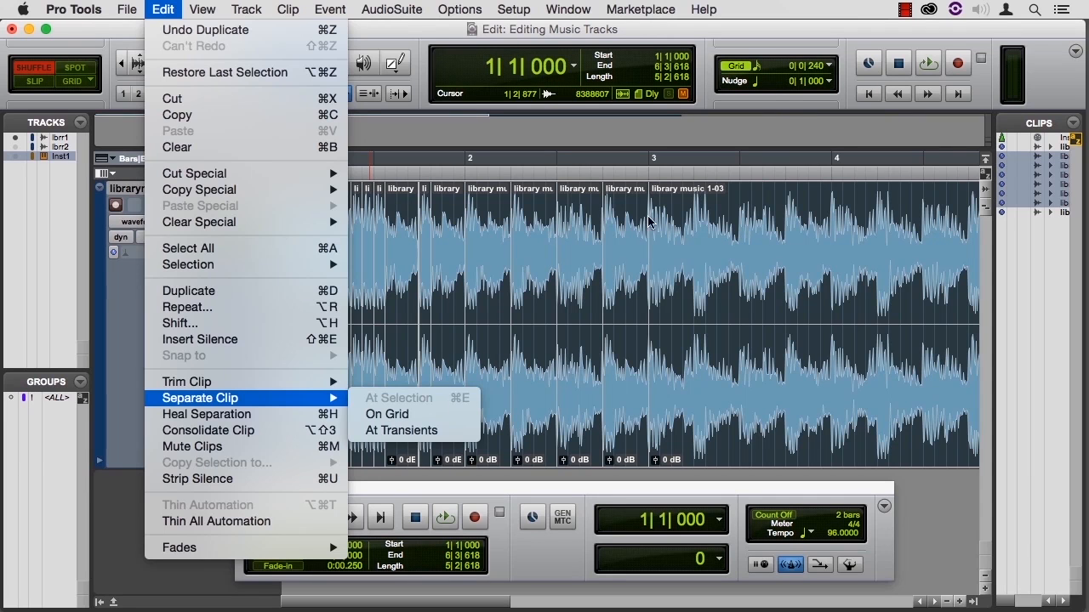
click(831, 66)
click(831, 67)
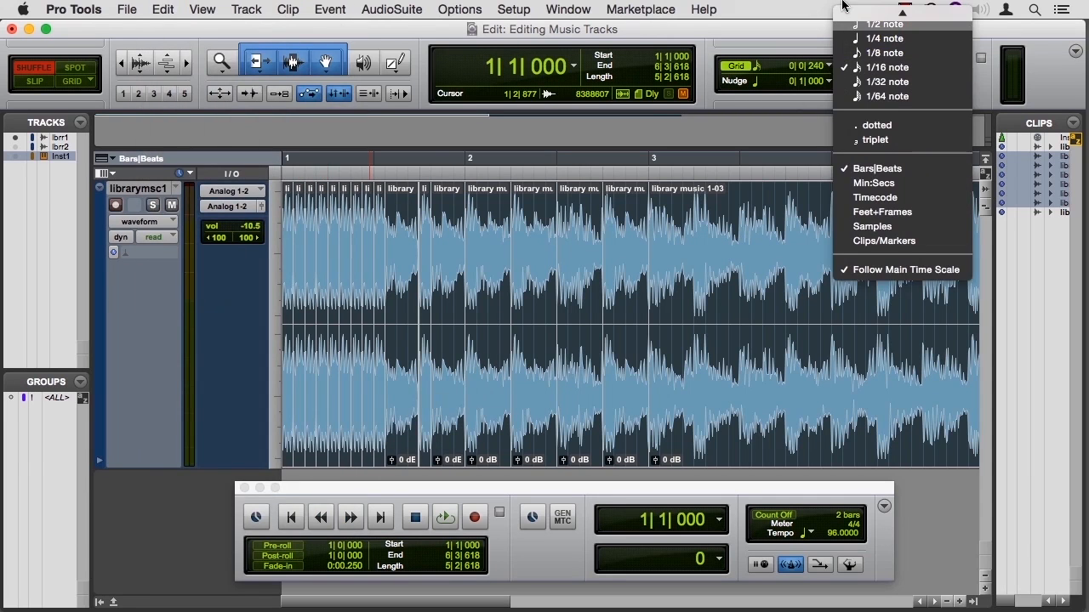
click(860, 47)
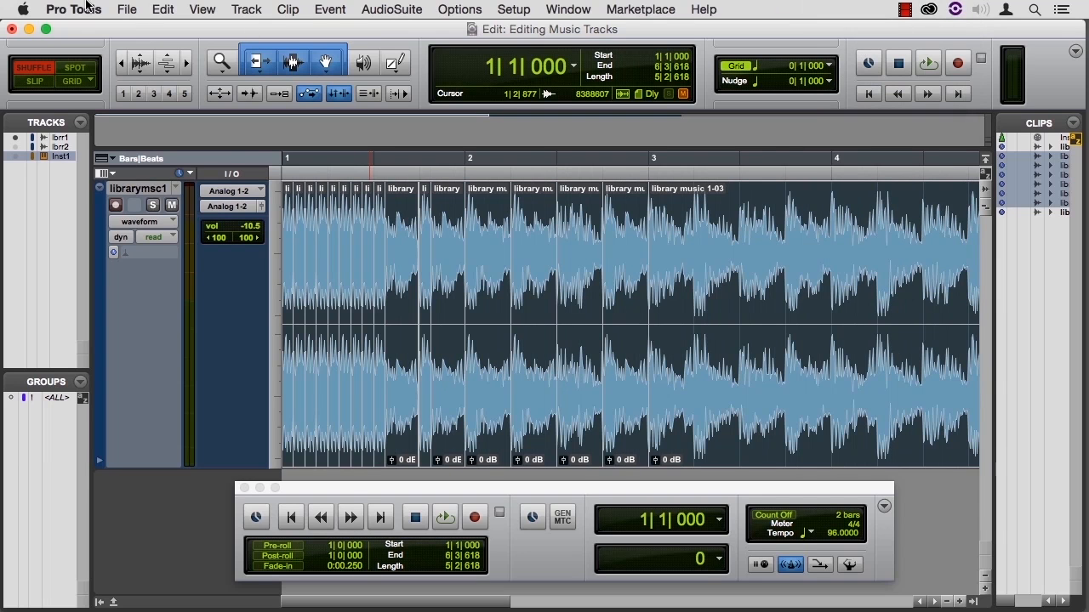
Separate the selected clips on the grid with a pre-separate amount of 0 mSec
click(164, 9)
click(384, 414)
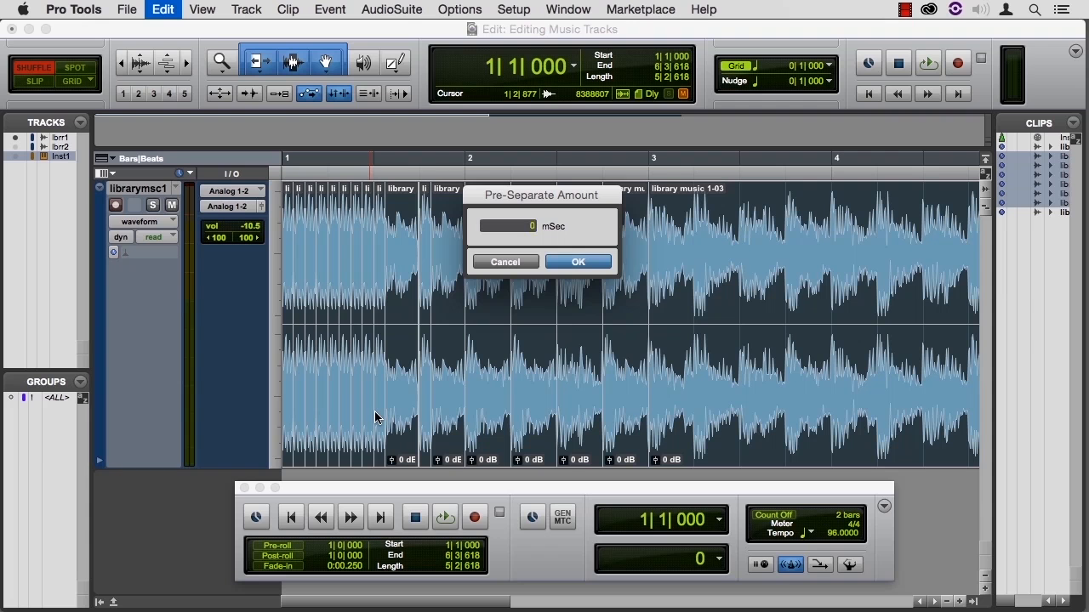
key(Return)
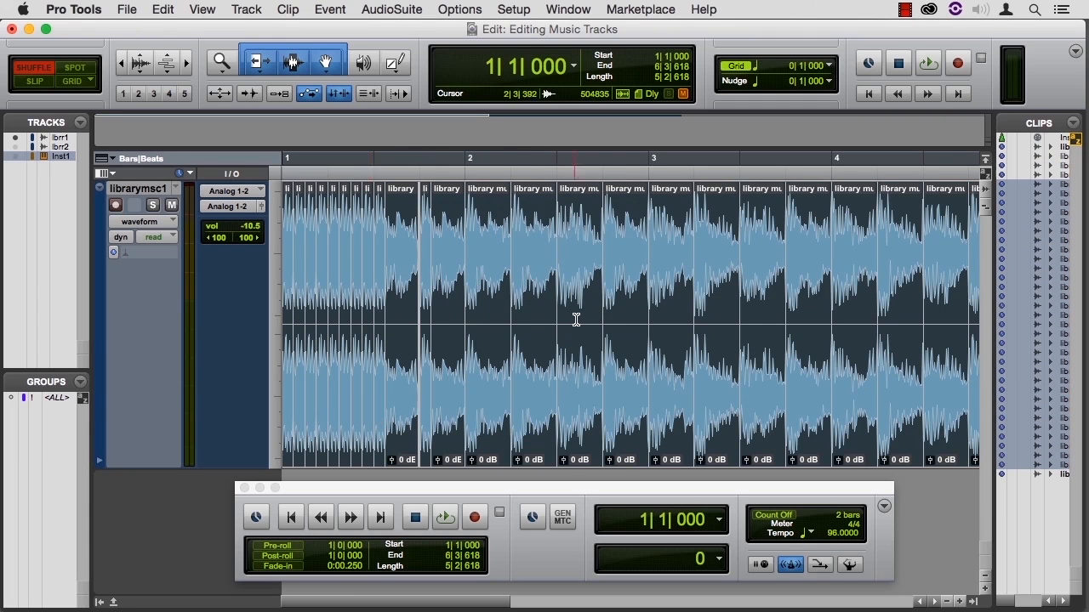
scroll(599, 320, right, 5)
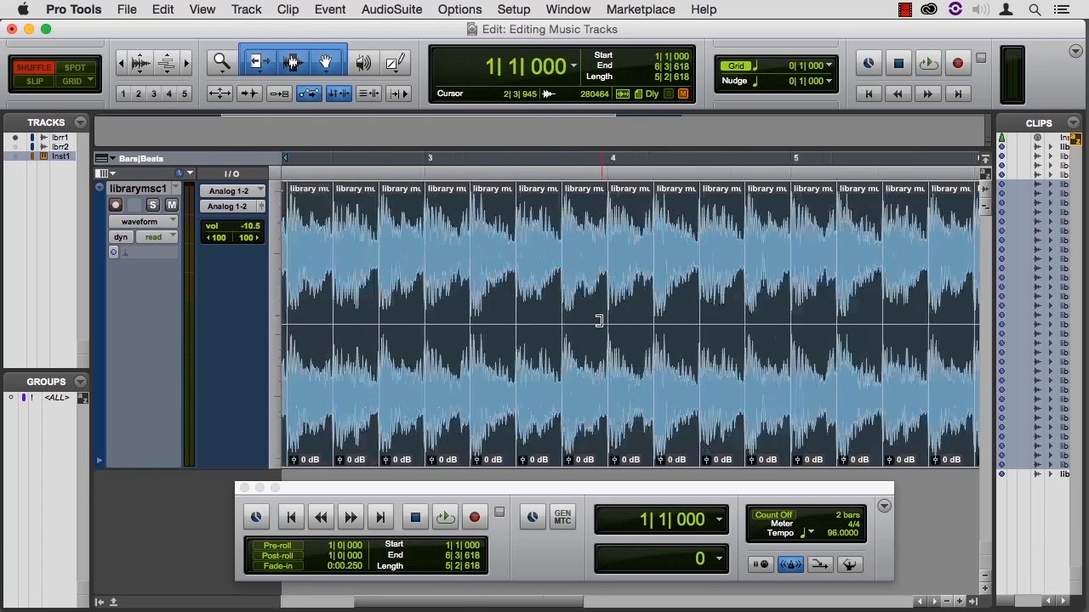
scroll(599, 321, left, 5)
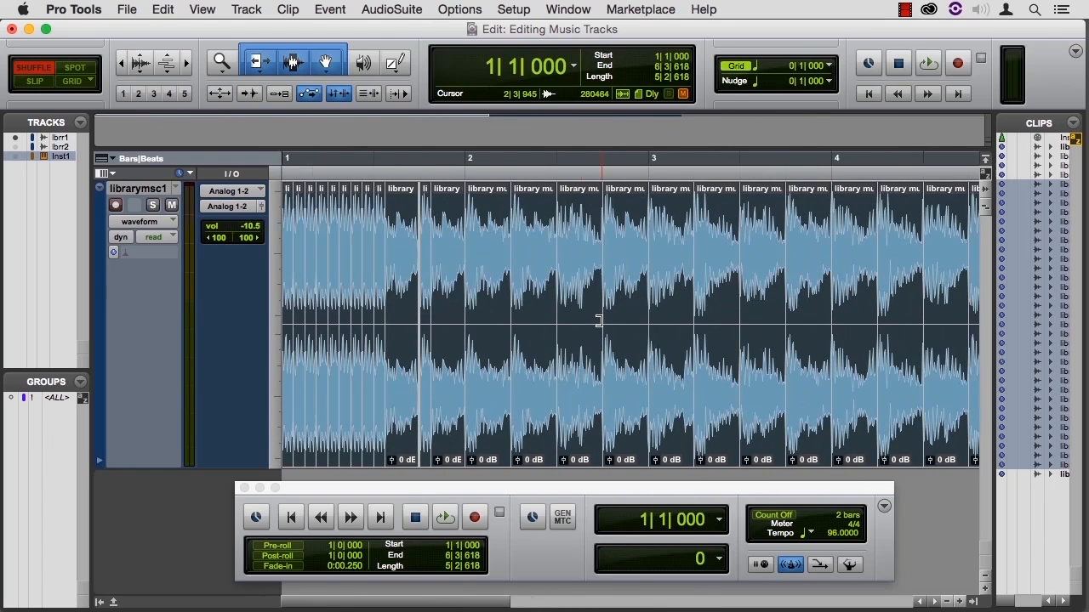